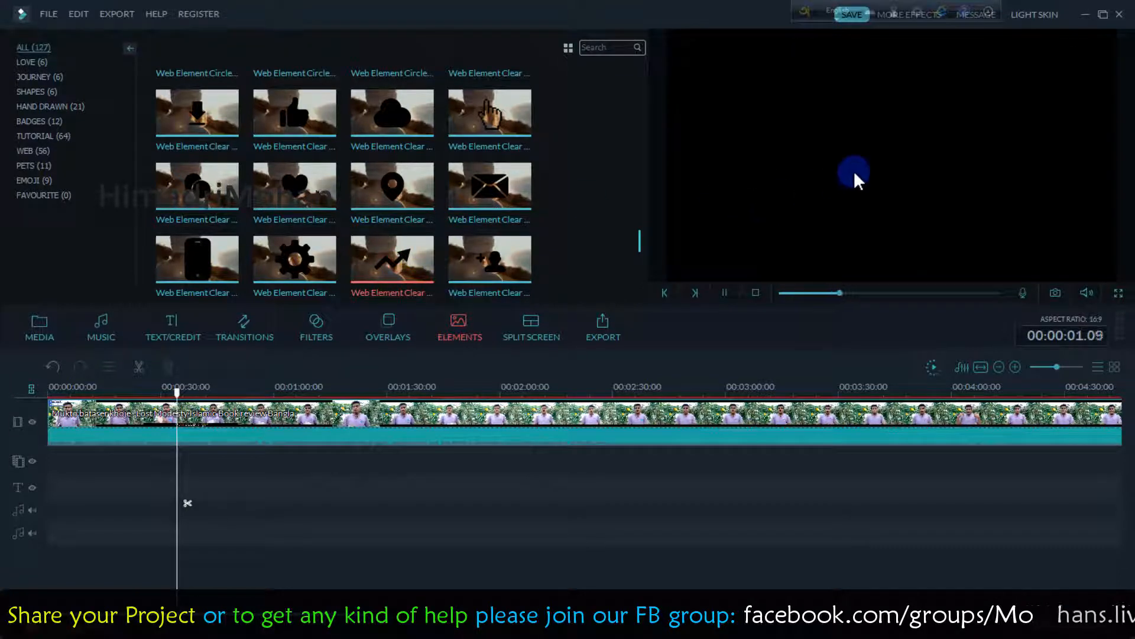
Step: Add the zigzag rising-arrow web element to the overlay track at about 34 seconds and play it briefly
click(725, 291)
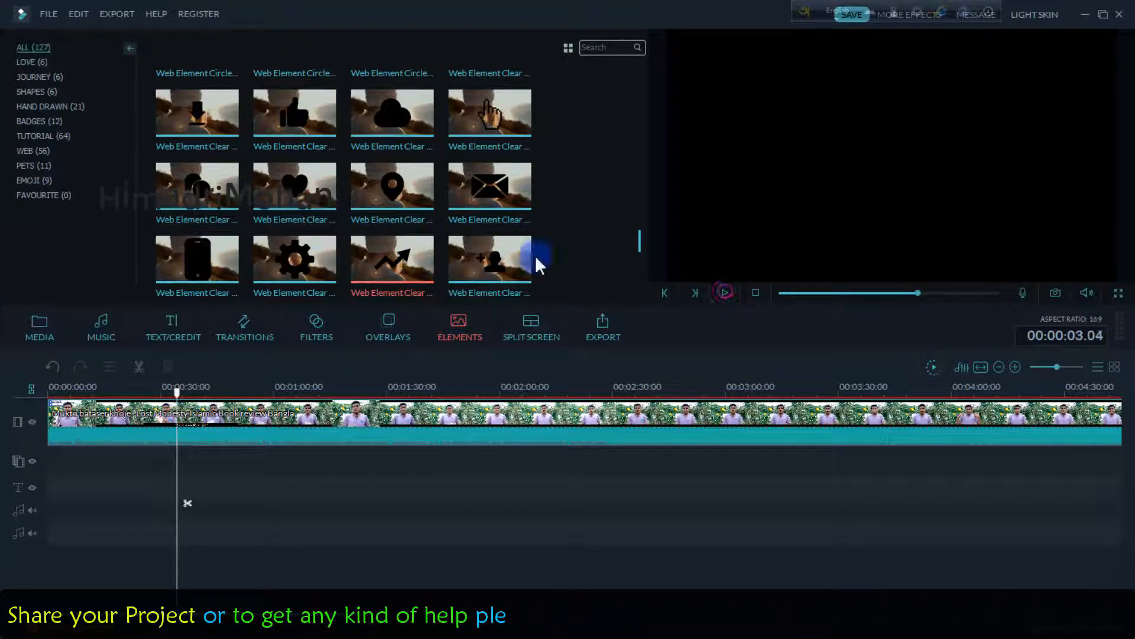
click(431, 252)
drag(393, 264, 275, 435)
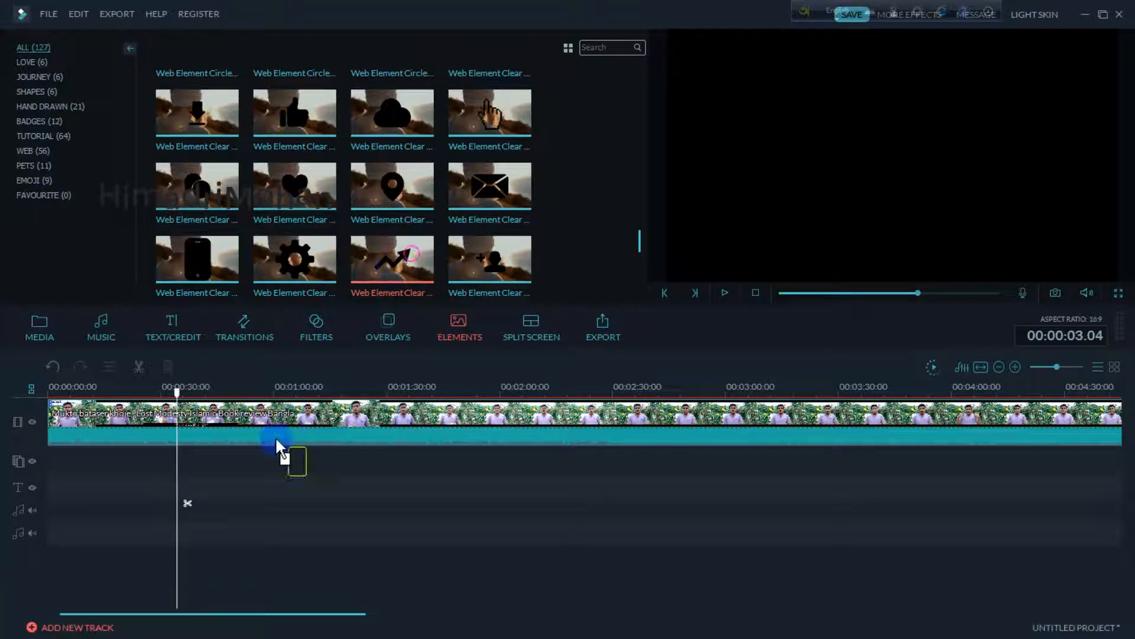
drag(182, 481, 183, 480)
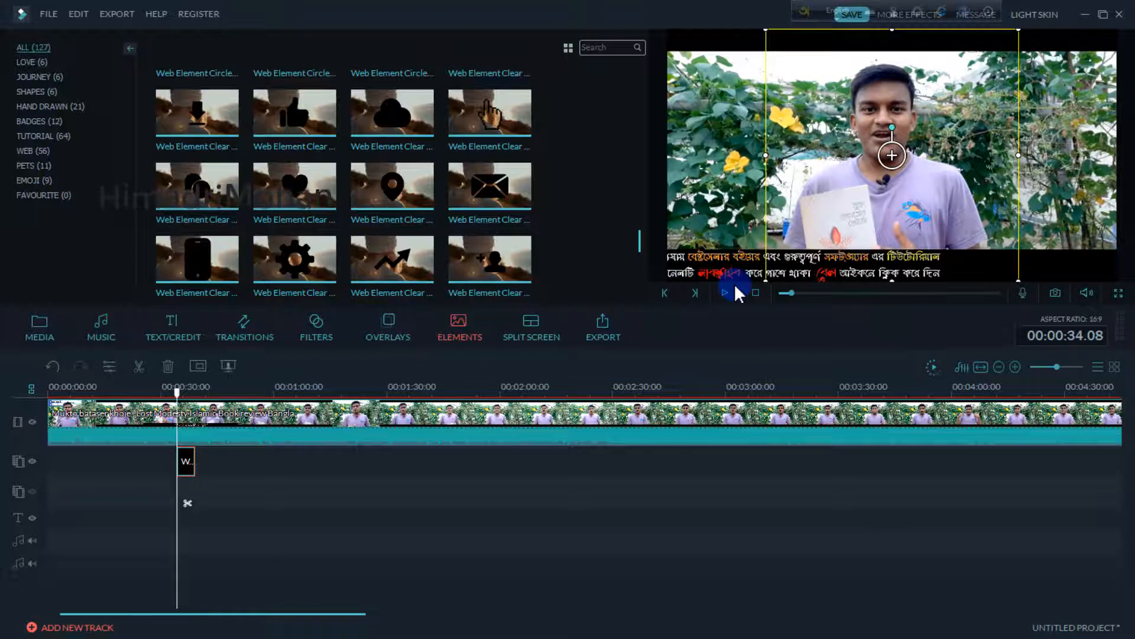
click(725, 296)
click(726, 296)
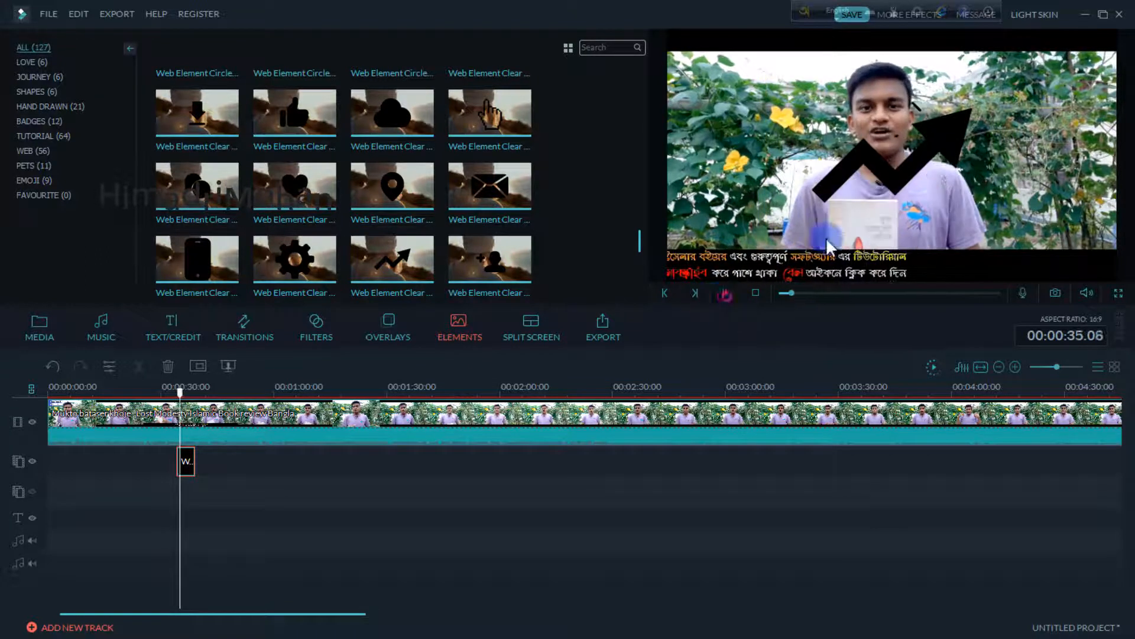
Step: Shrink the arrow overlay in the preview and place it over the foliage beside the speaker
drag(920, 160, 822, 172)
drag(919, 42, 831, 86)
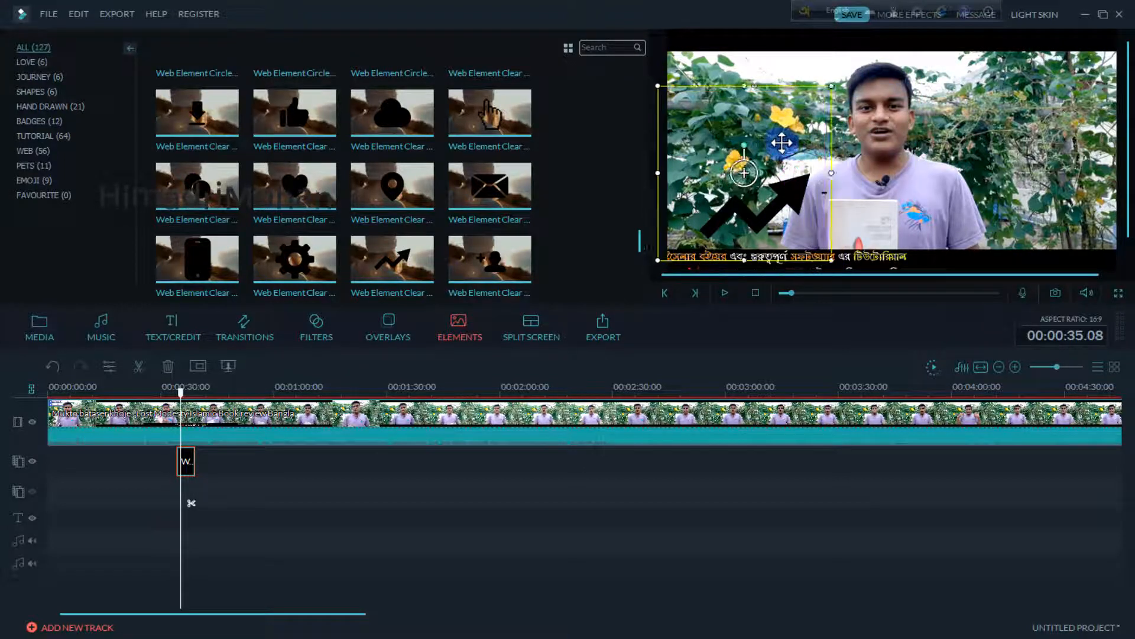
drag(754, 148, 772, 178)
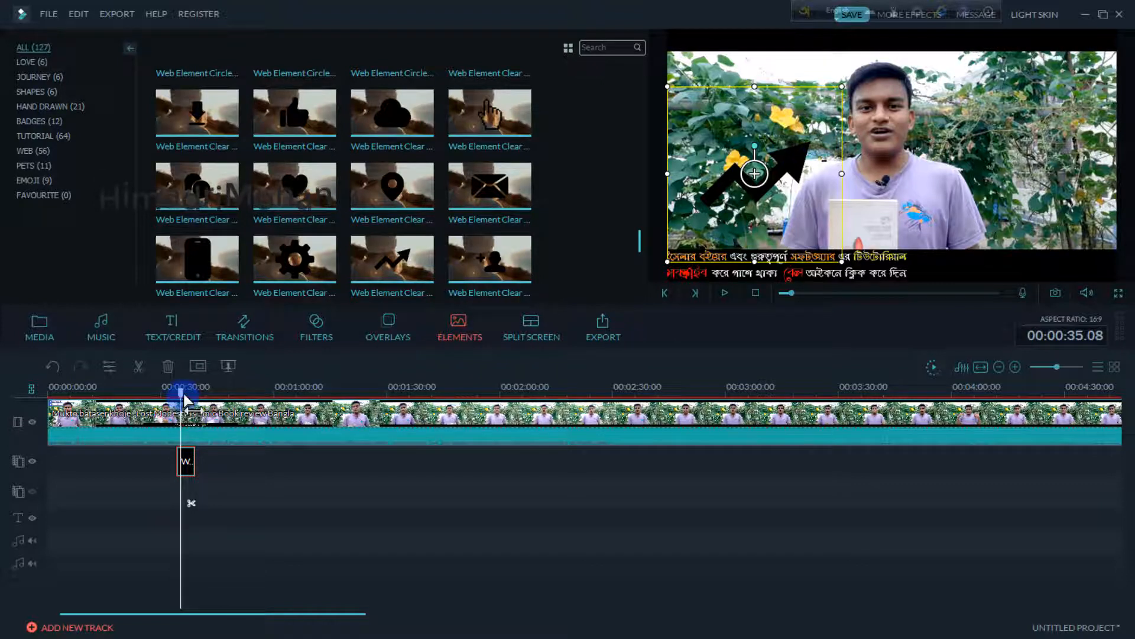
Step: Preview the arrow over the video, then shift its clip to start at the 00:00:35.24 playhead position
drag(181, 401, 173, 402)
click(723, 294)
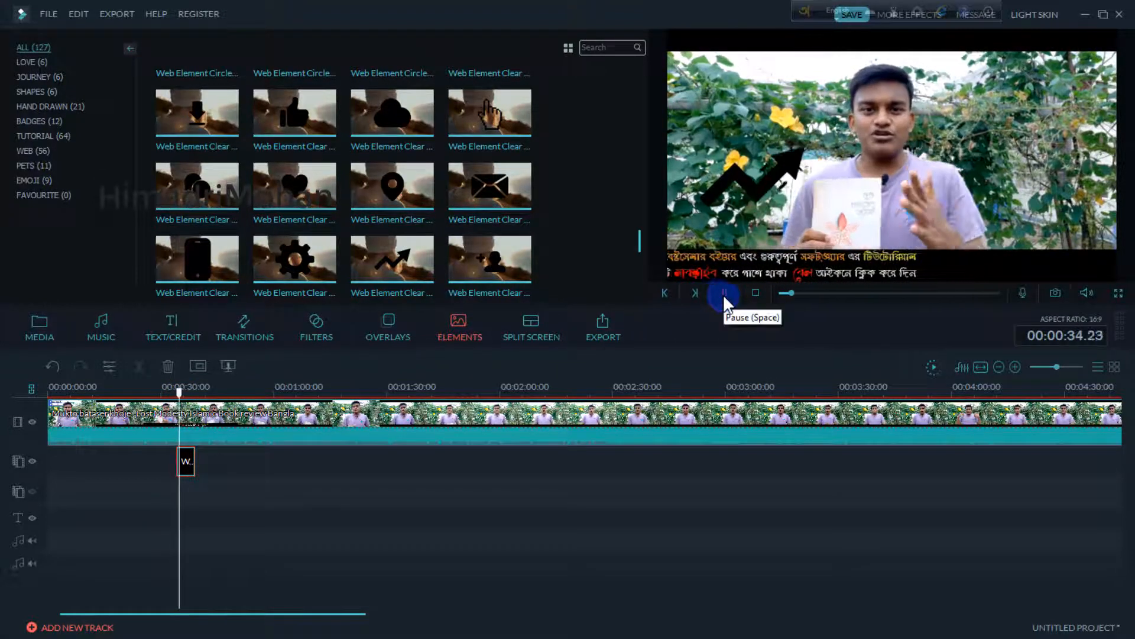
click(723, 293)
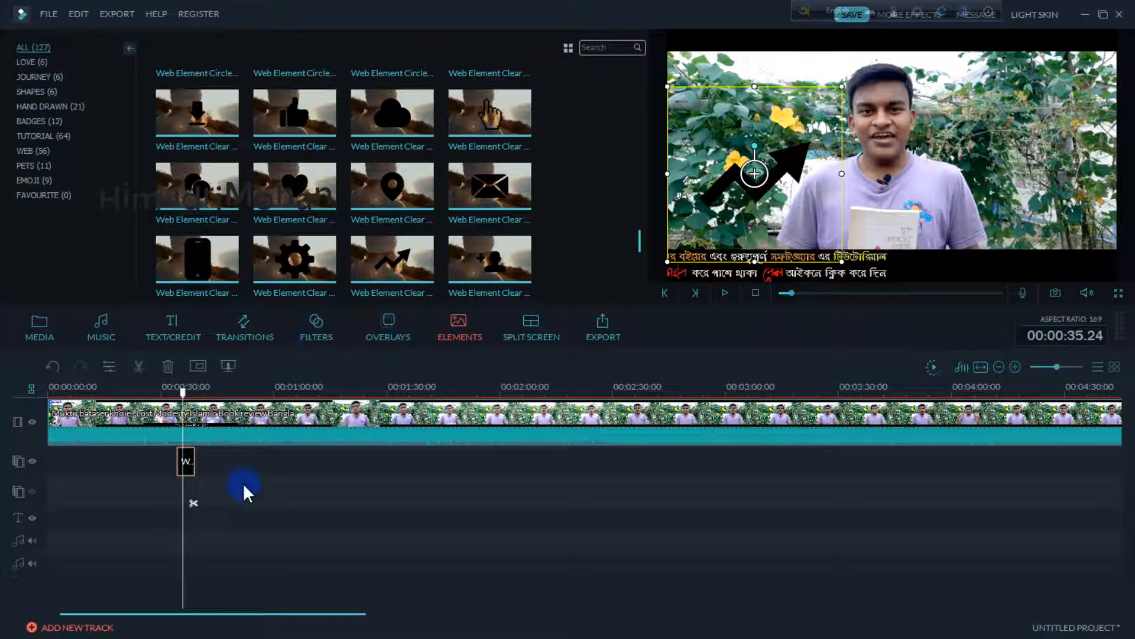
mouse_move(197, 467)
mouse_down()
mouse_move(816, 473)
mouse_move(330, 481)
mouse_move(203, 462)
mouse_up()
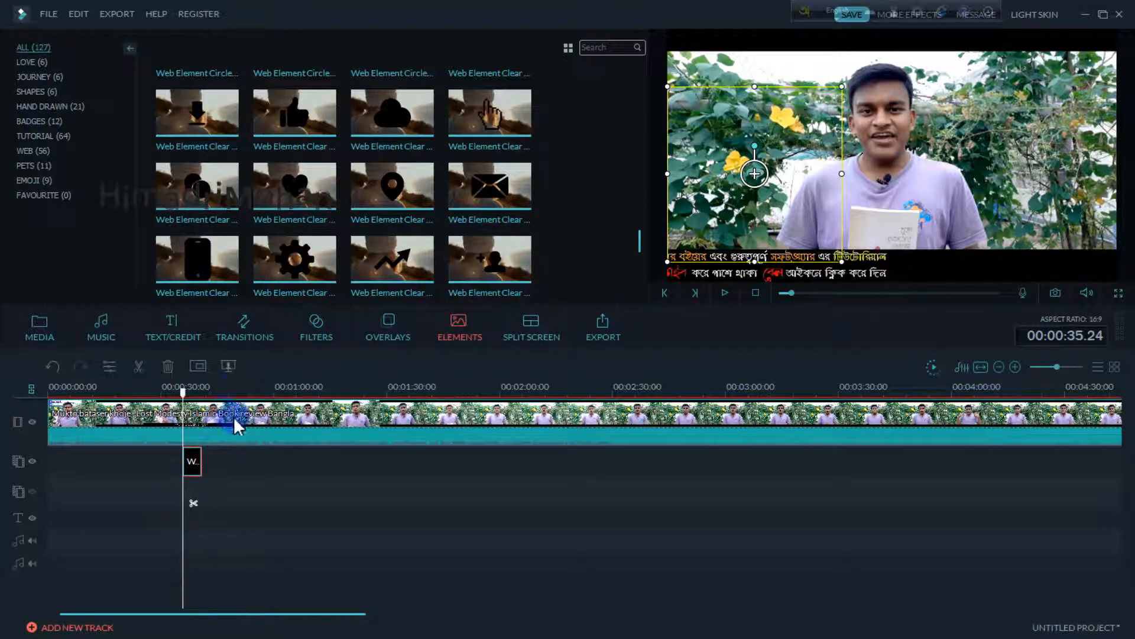
click(216, 504)
click(195, 465)
click(274, 488)
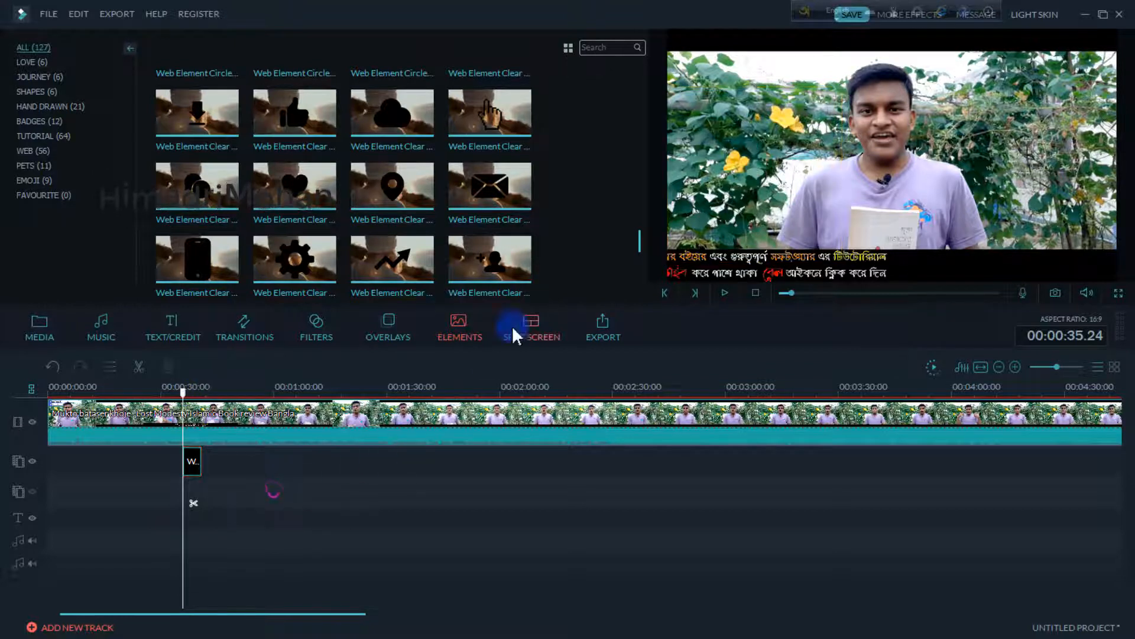
click(197, 463)
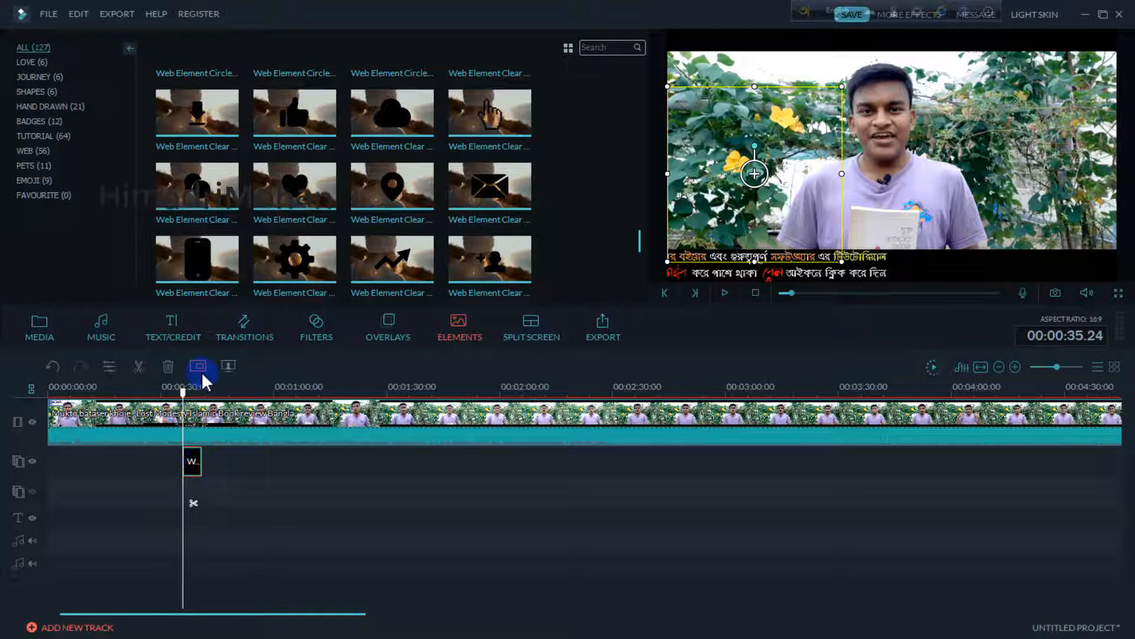
click(252, 479)
Step: Look at the arrow clip's motion presets and its advanced PIP editor, then close both without making changes
double_click(195, 460)
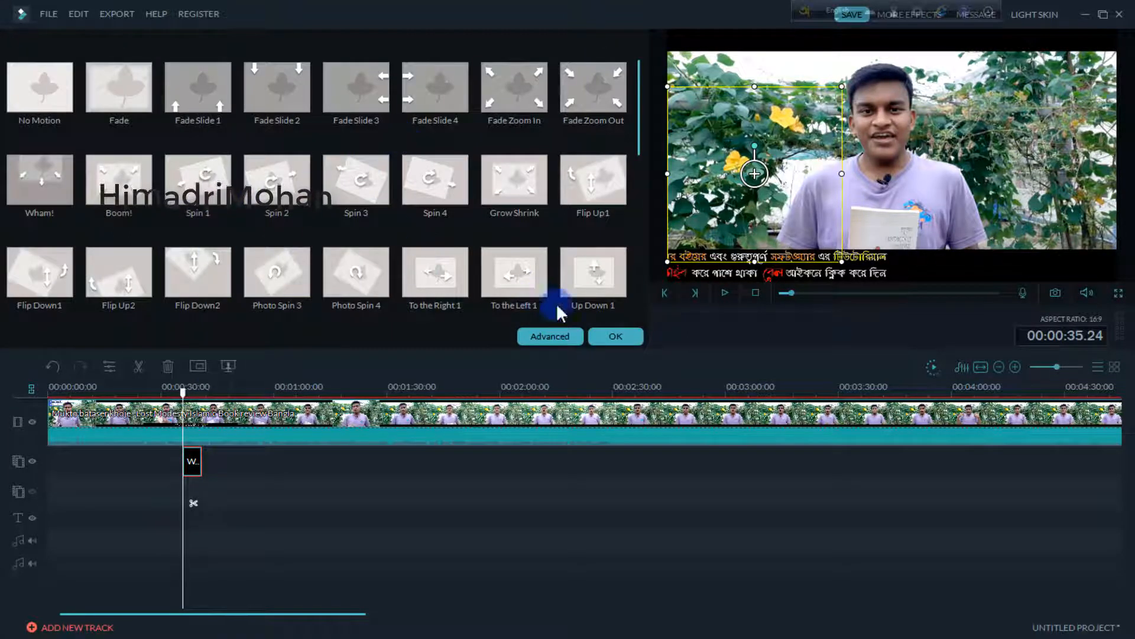
click(562, 335)
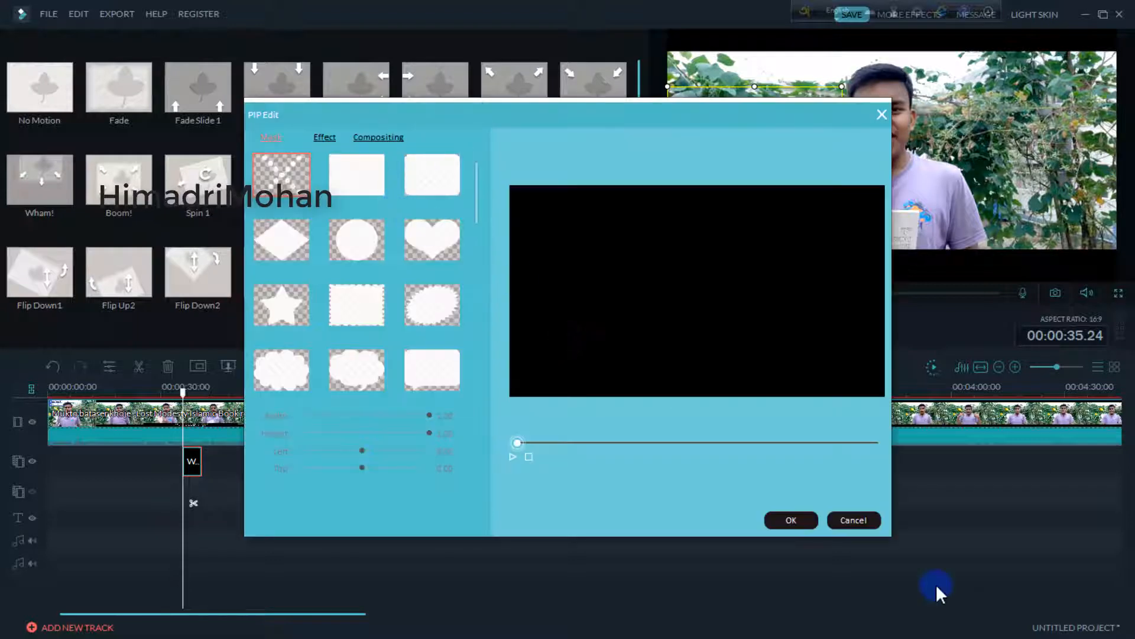
click(854, 519)
click(637, 345)
click(261, 479)
Step: Open the PIP editor for the arrow clip, apply the star mask and play the preview
click(201, 365)
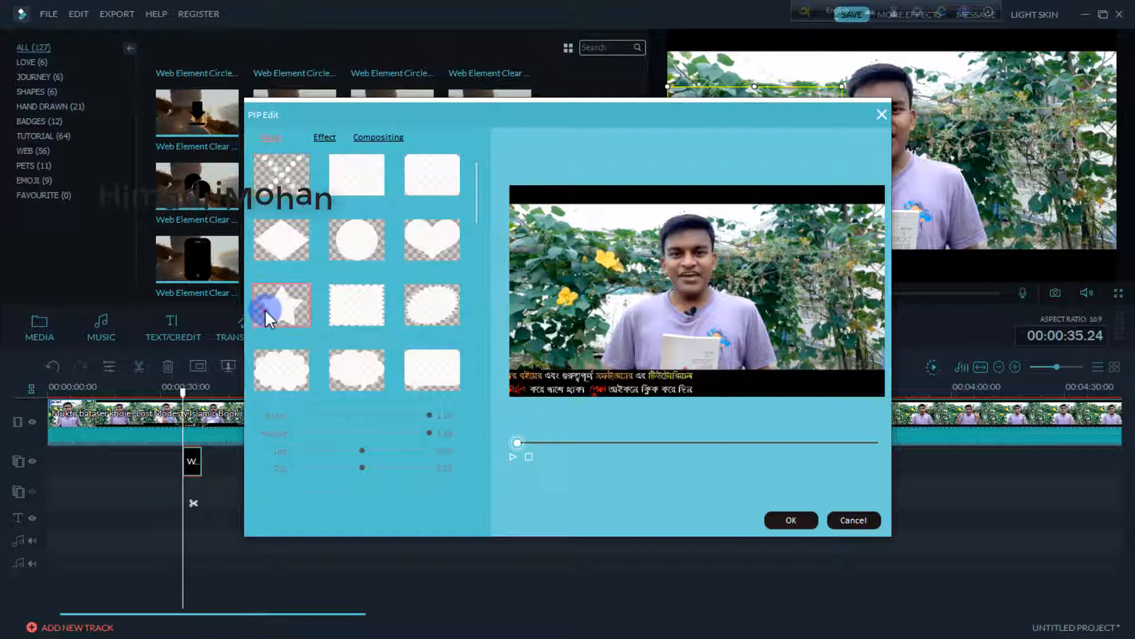
click(283, 306)
click(292, 295)
click(509, 456)
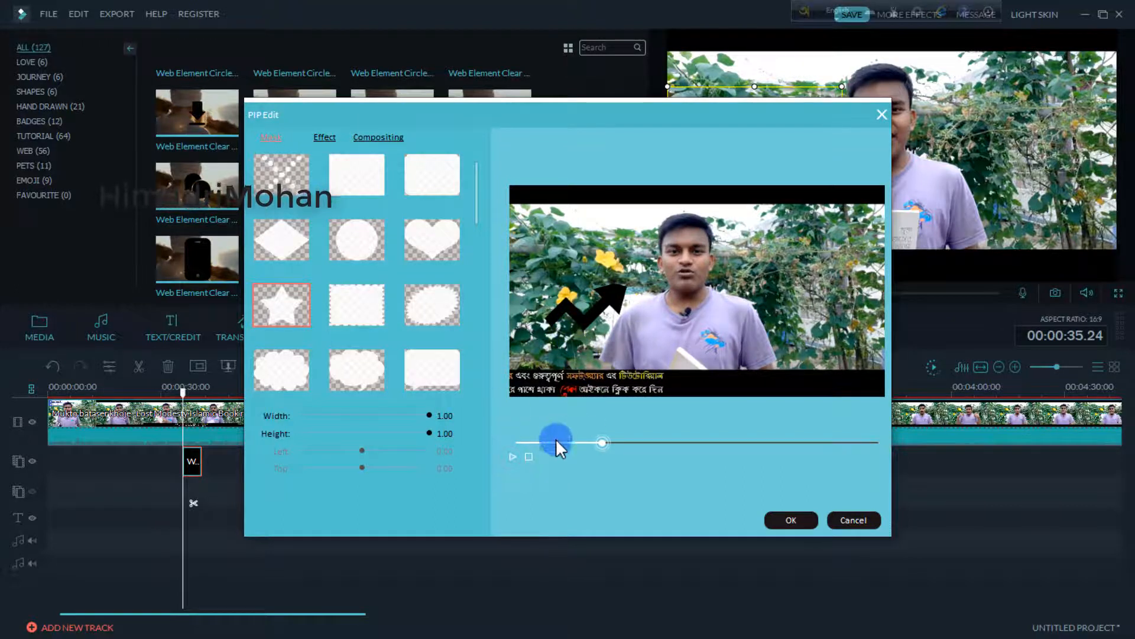
click(512, 453)
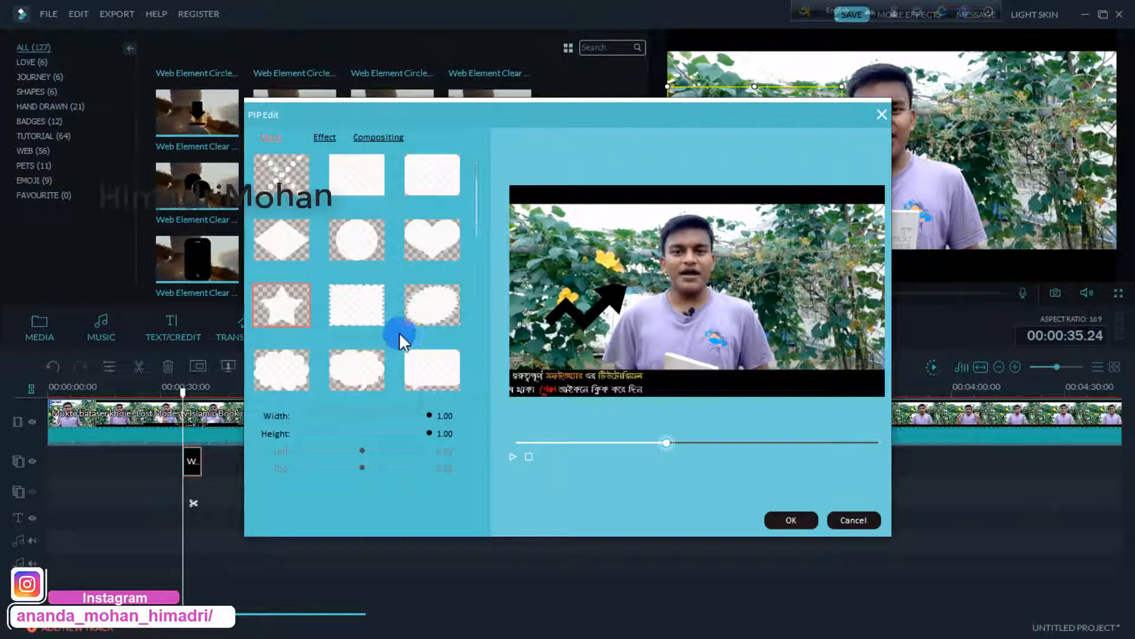
Step: Try the round-petaled flower mask and the clover-like flower mask on the arrow clip and play the preview
scroll(399, 332, down, 3)
click(356, 306)
click(282, 369)
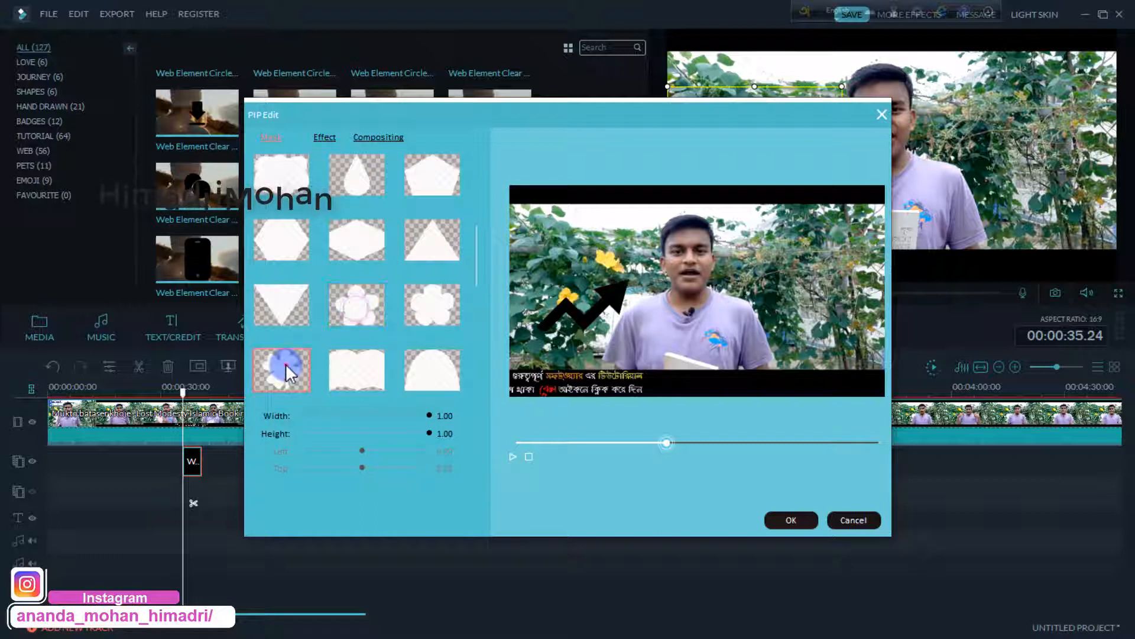
click(511, 455)
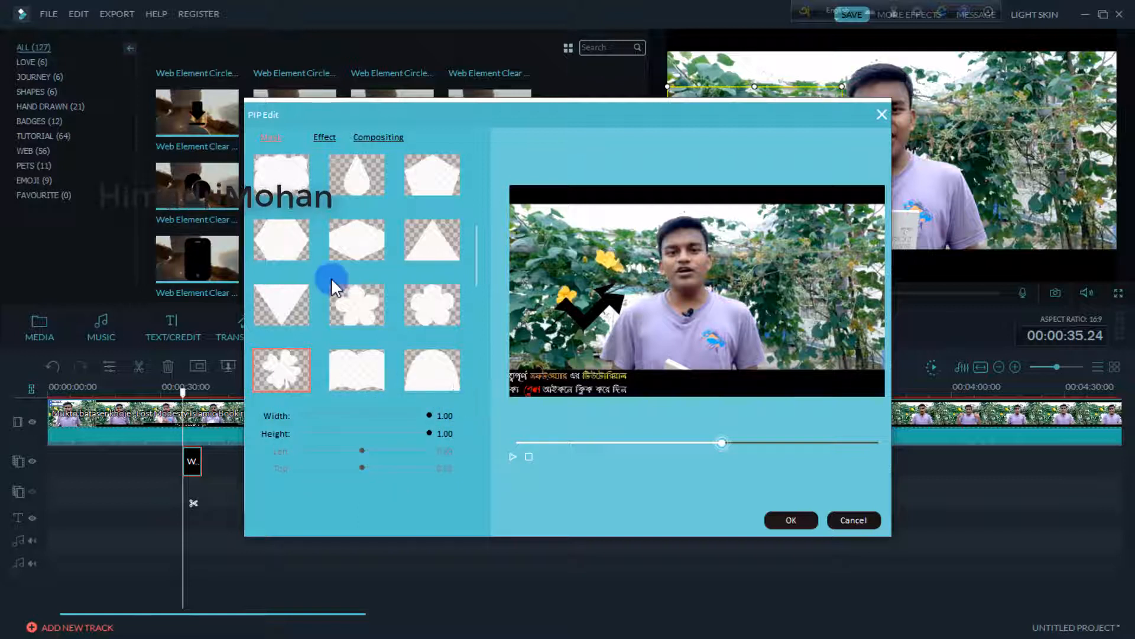
Step: Reset the arrow clip to no mask and play the preview briefly
scroll(330, 275, up, 5)
click(278, 190)
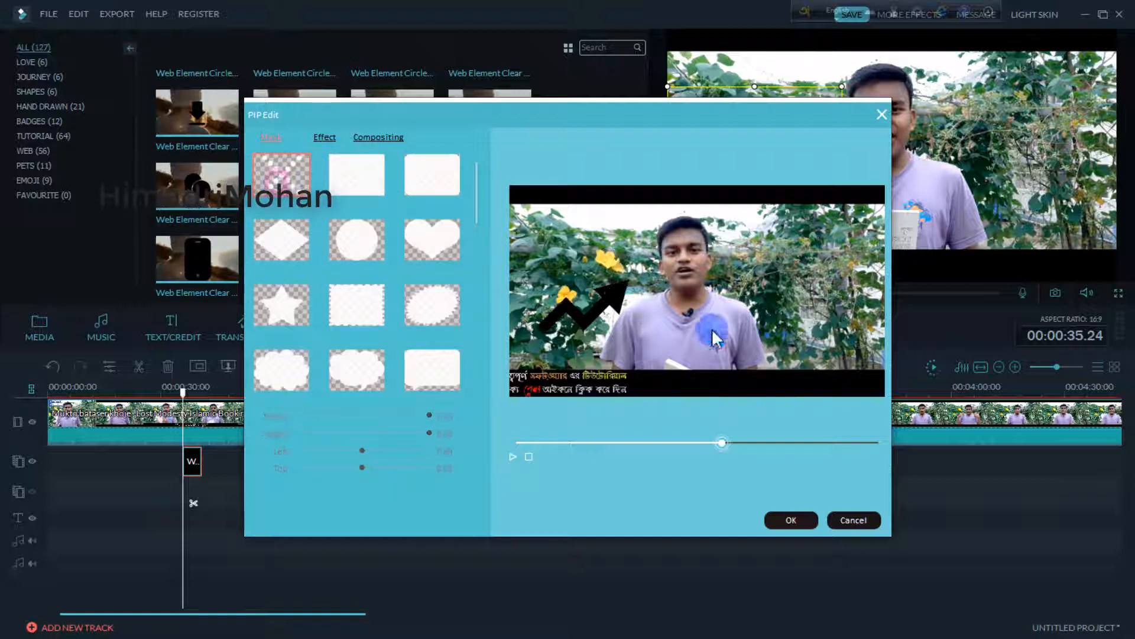
click(512, 453)
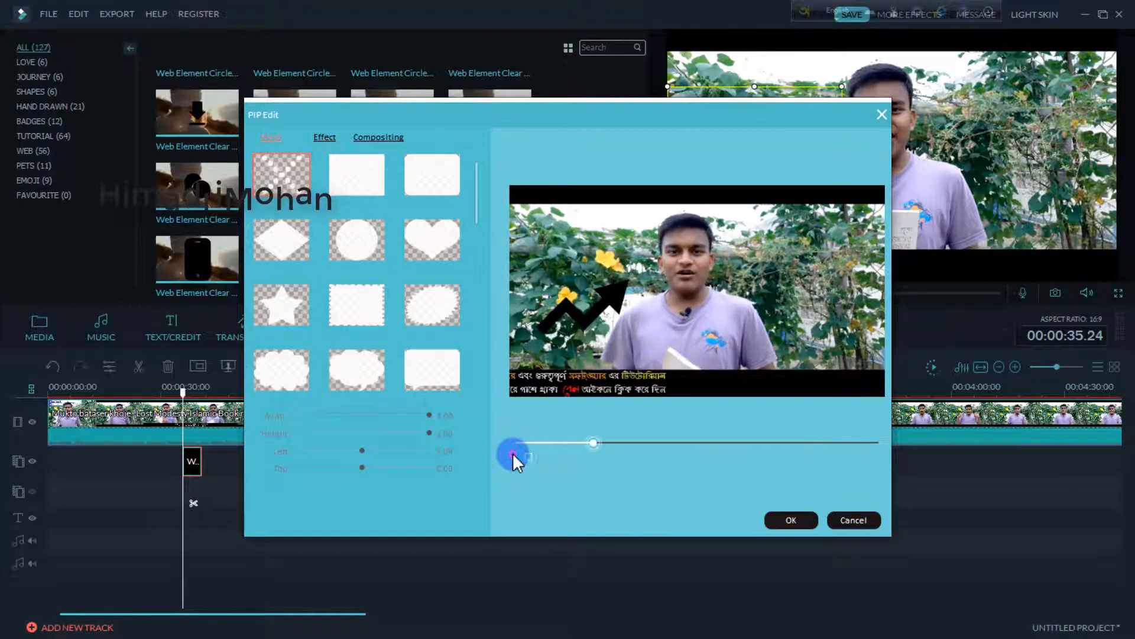
click(513, 453)
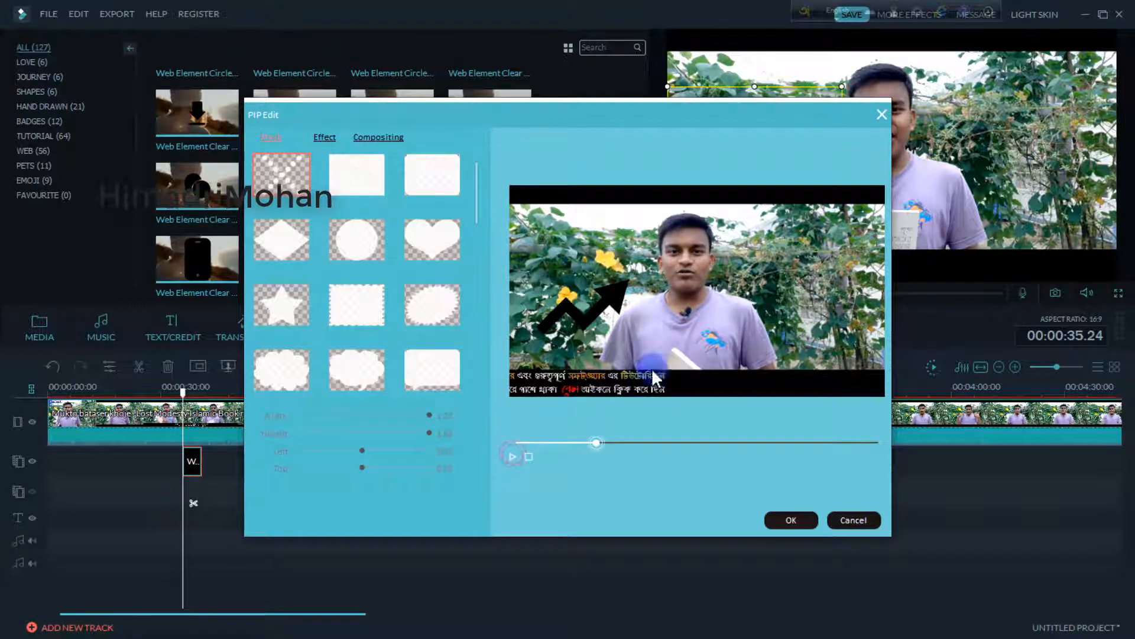
Step: Try Chroma Key transparency on the arrow clip, preview it from the start, and turn the transparency off again
click(320, 136)
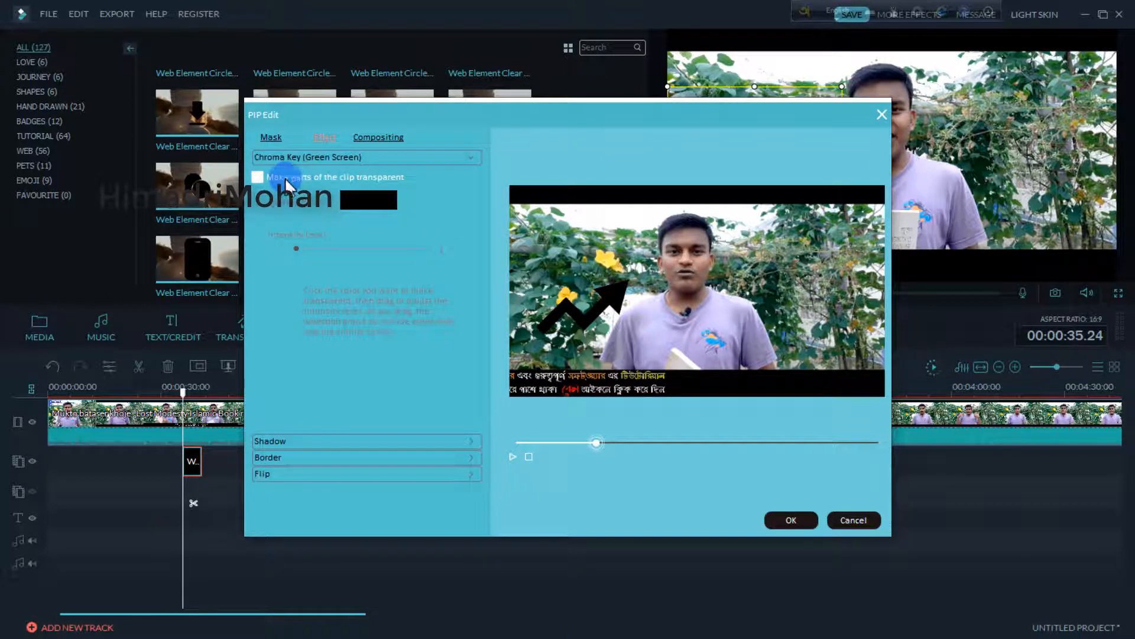
click(360, 179)
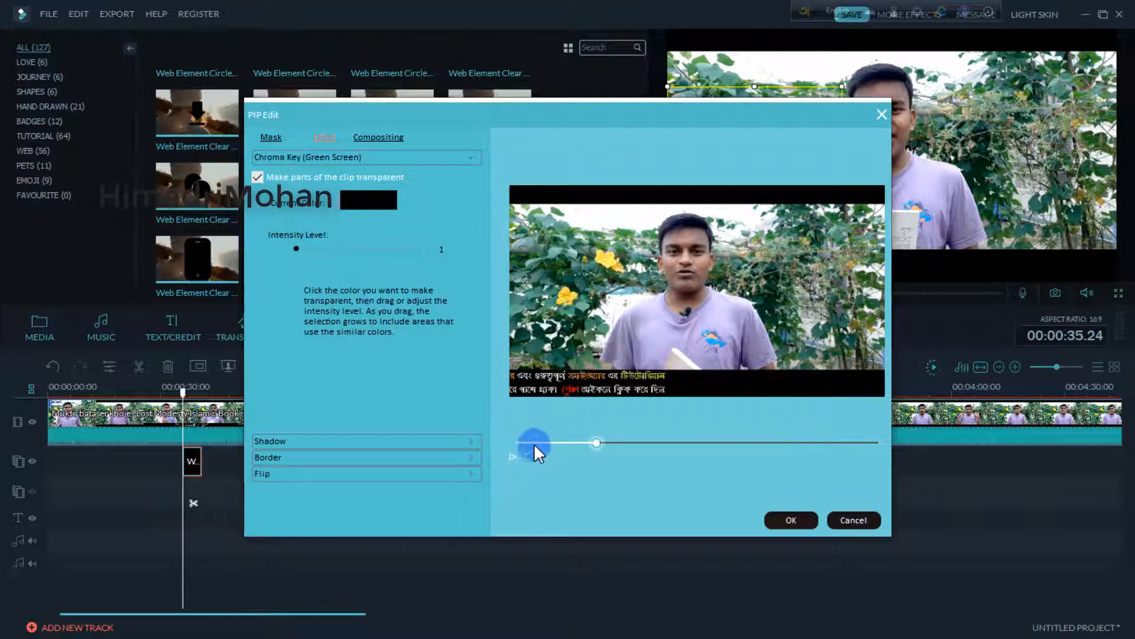
drag(549, 439, 559, 438)
click(511, 456)
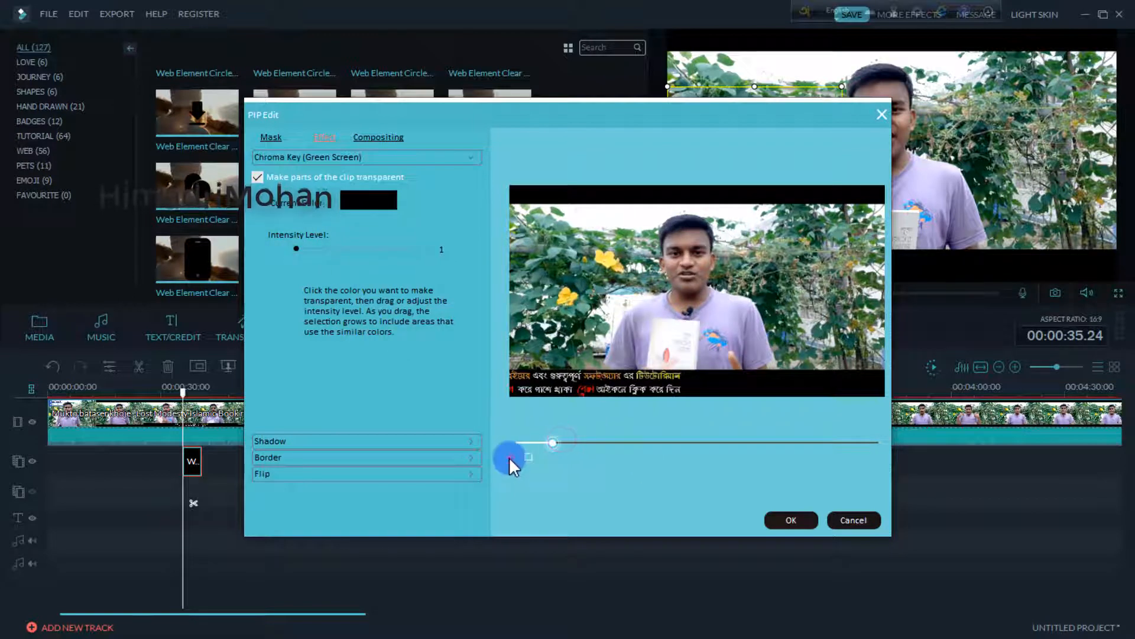
click(520, 441)
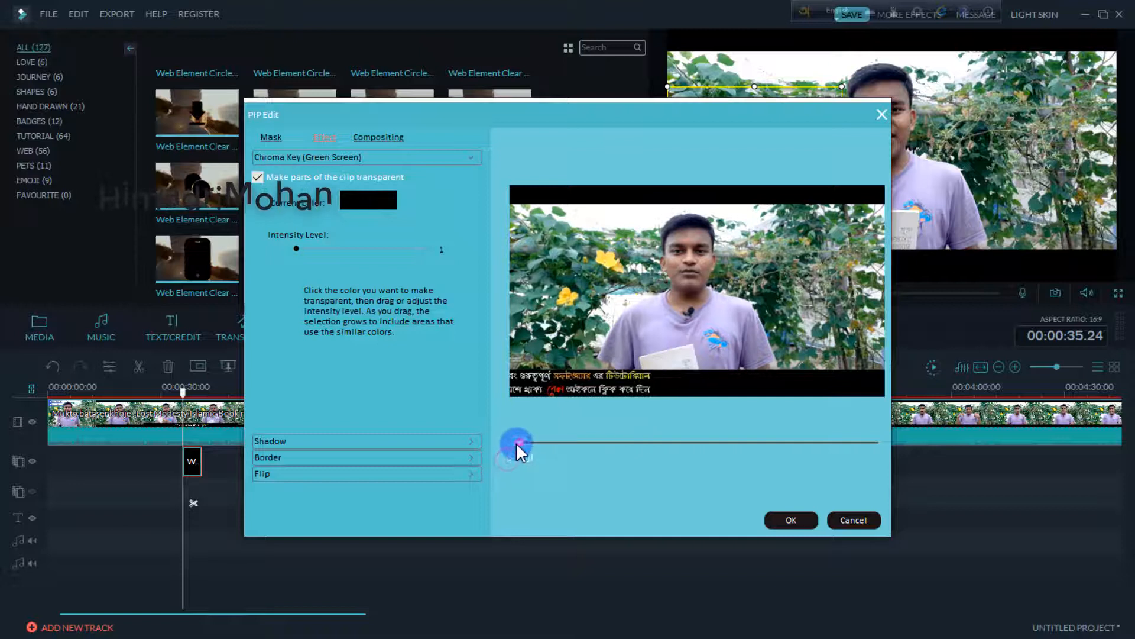
click(513, 456)
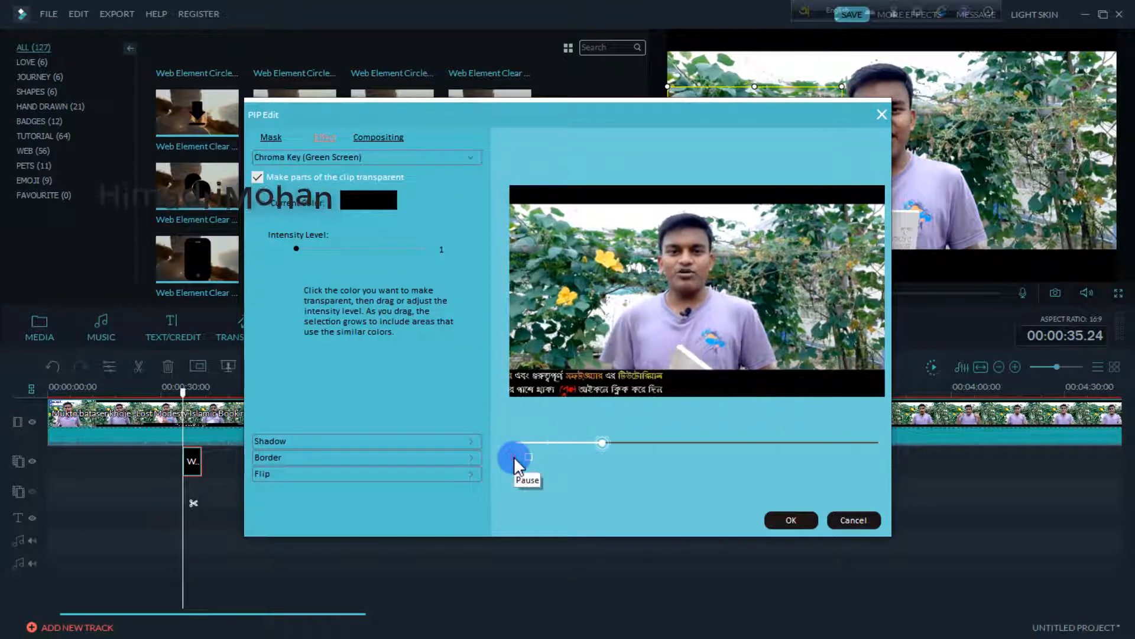
click(427, 292)
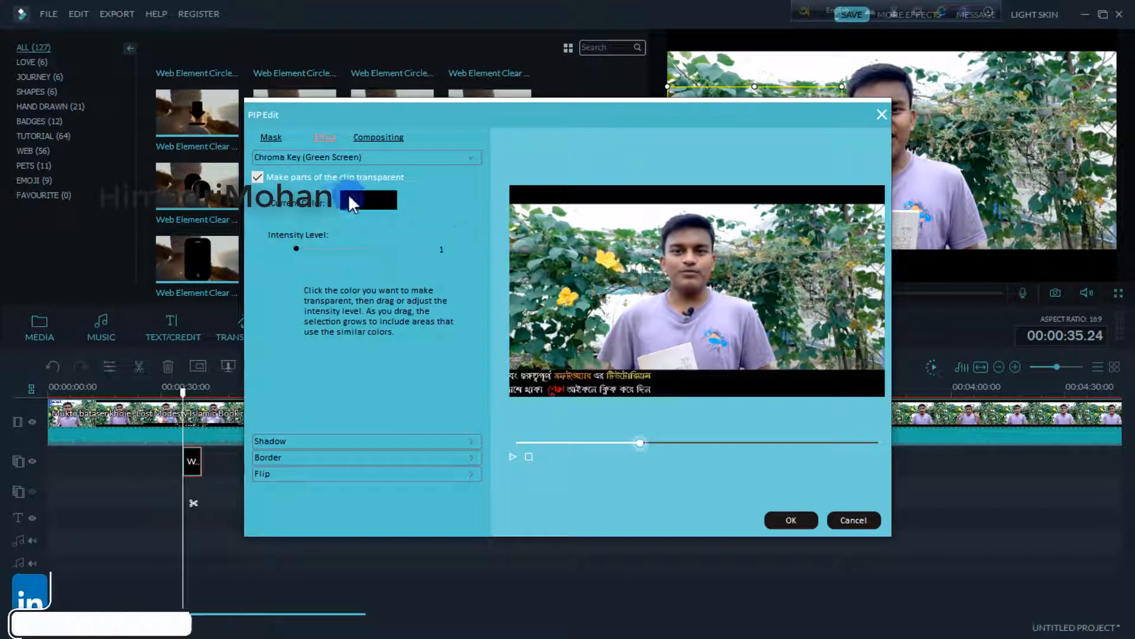
click(281, 177)
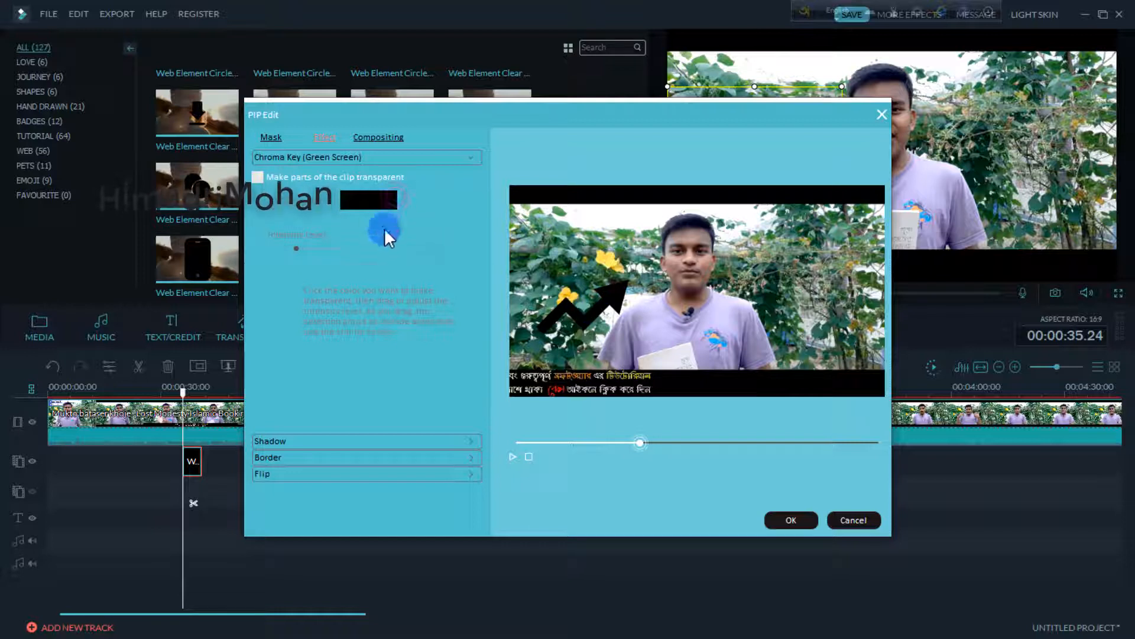
Step: Review the Shadow, Border and Flip effect options, then look over the compositing and mask settings
click(456, 441)
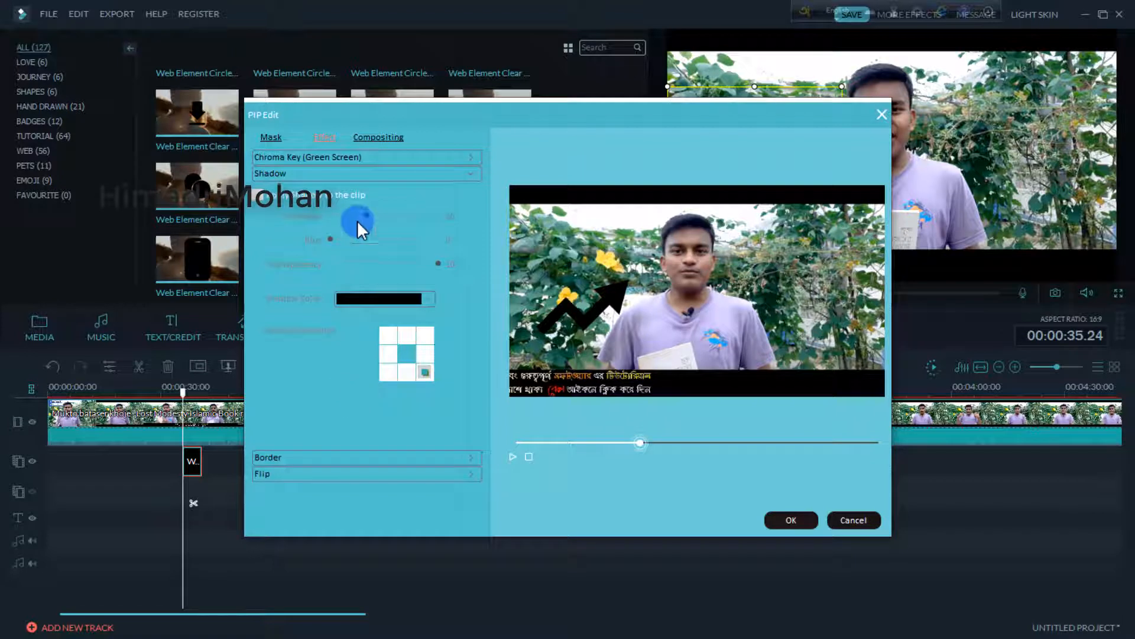
click(300, 457)
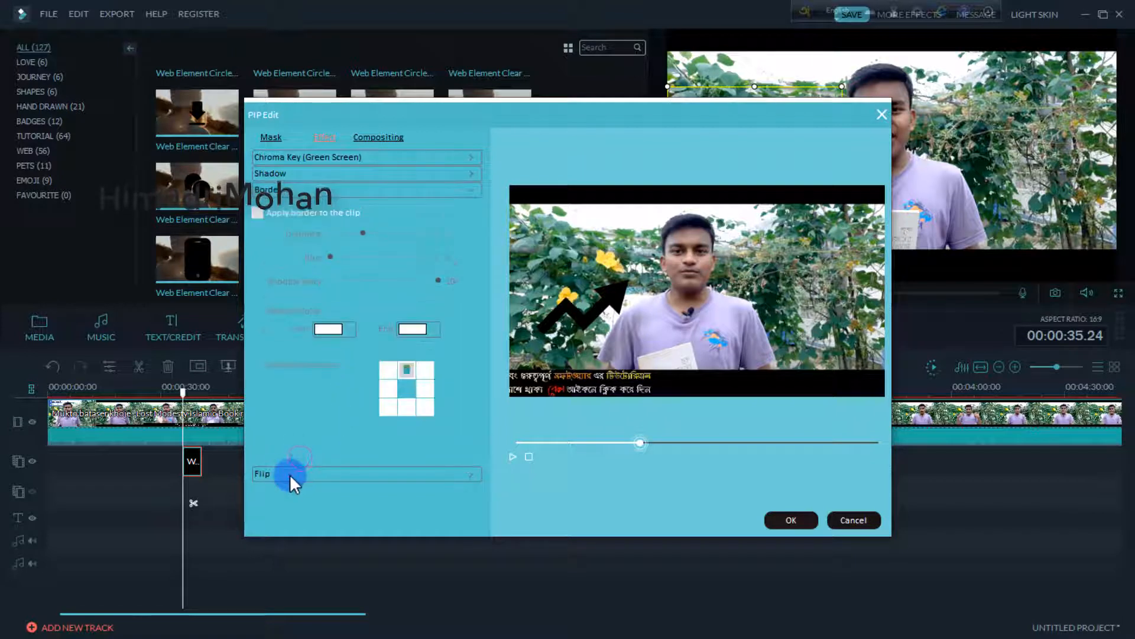
click(289, 473)
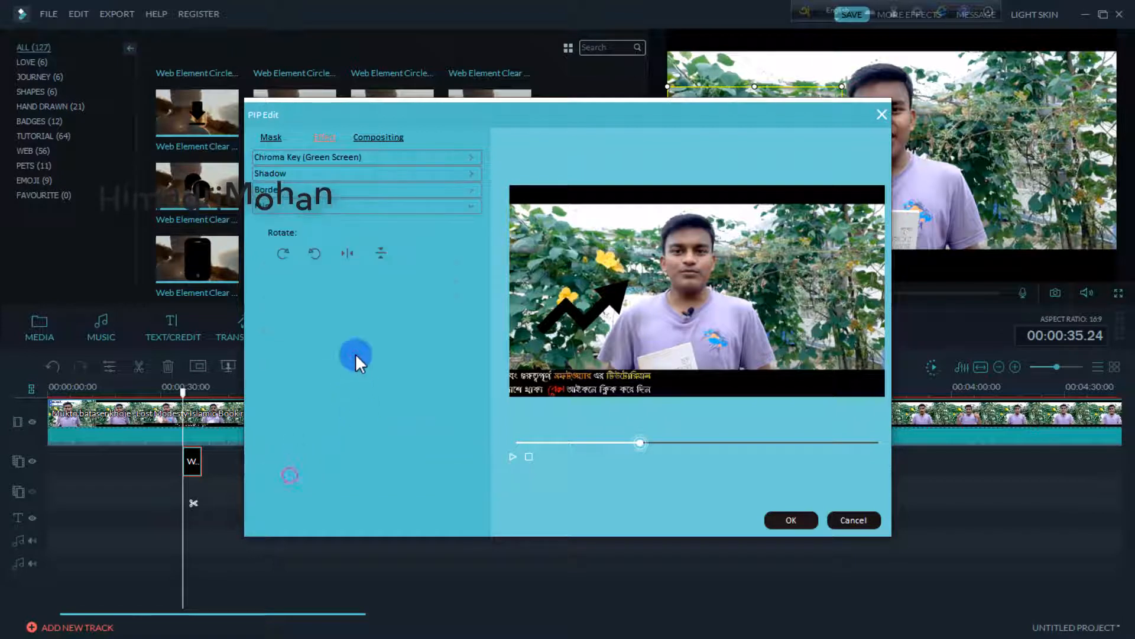
click(389, 126)
click(275, 127)
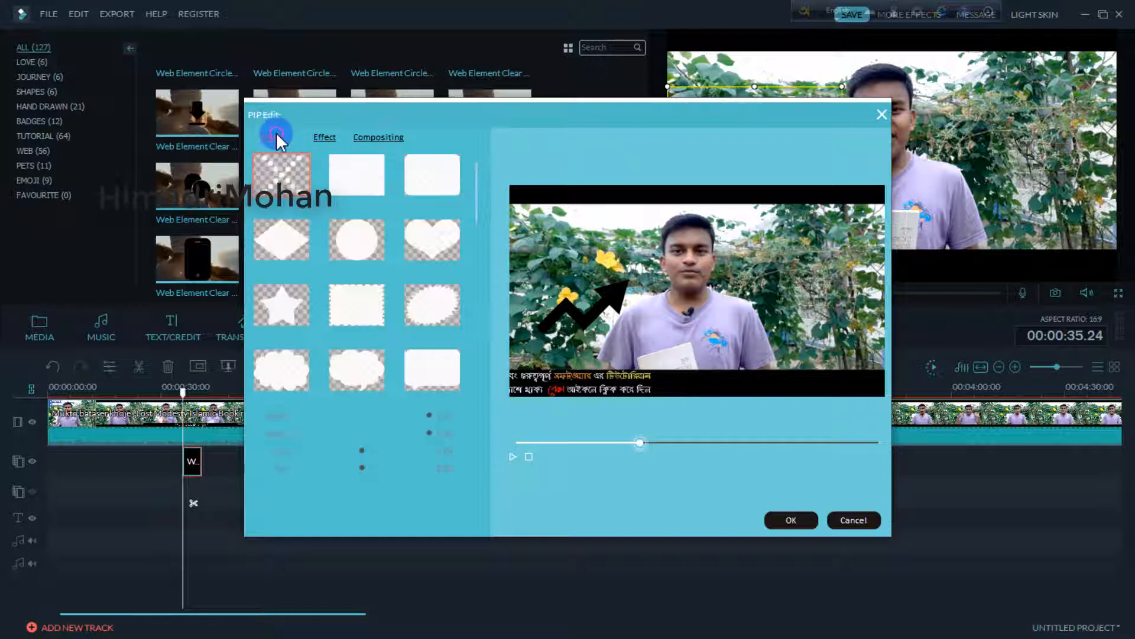
Step: Turn on the Chroma Key option that makes parts of the arrow clip transparent
click(325, 137)
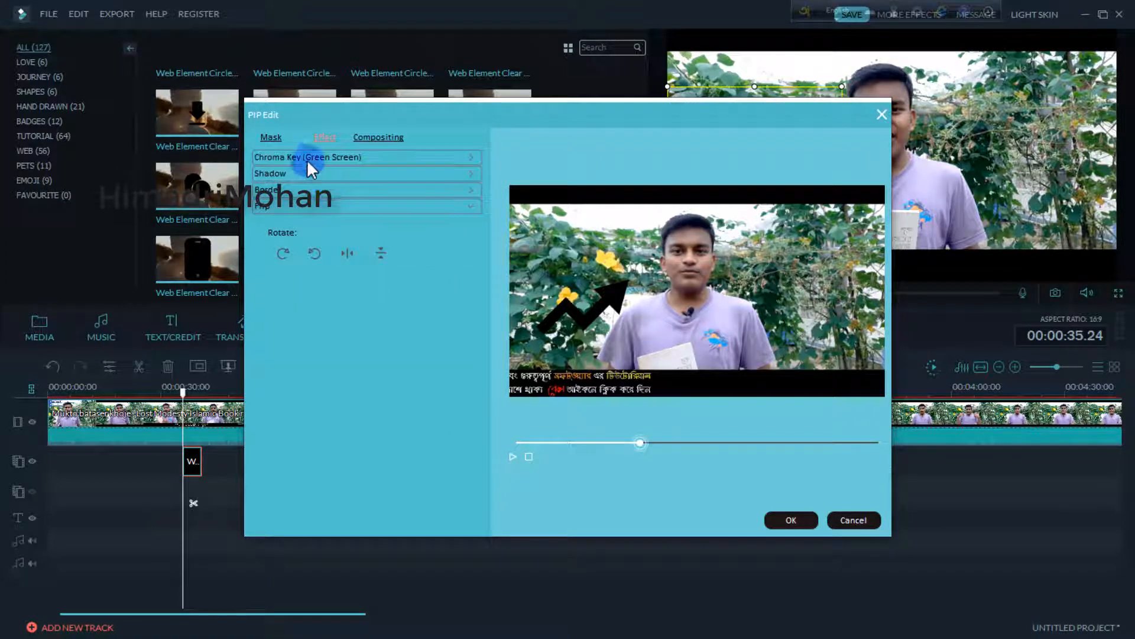
click(328, 155)
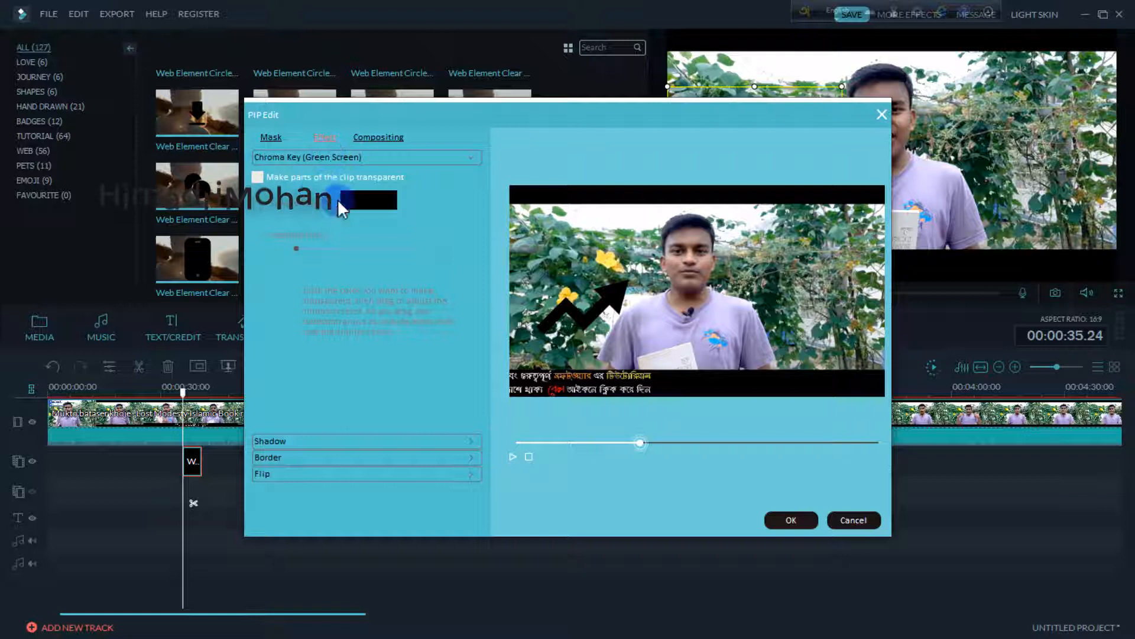
click(300, 175)
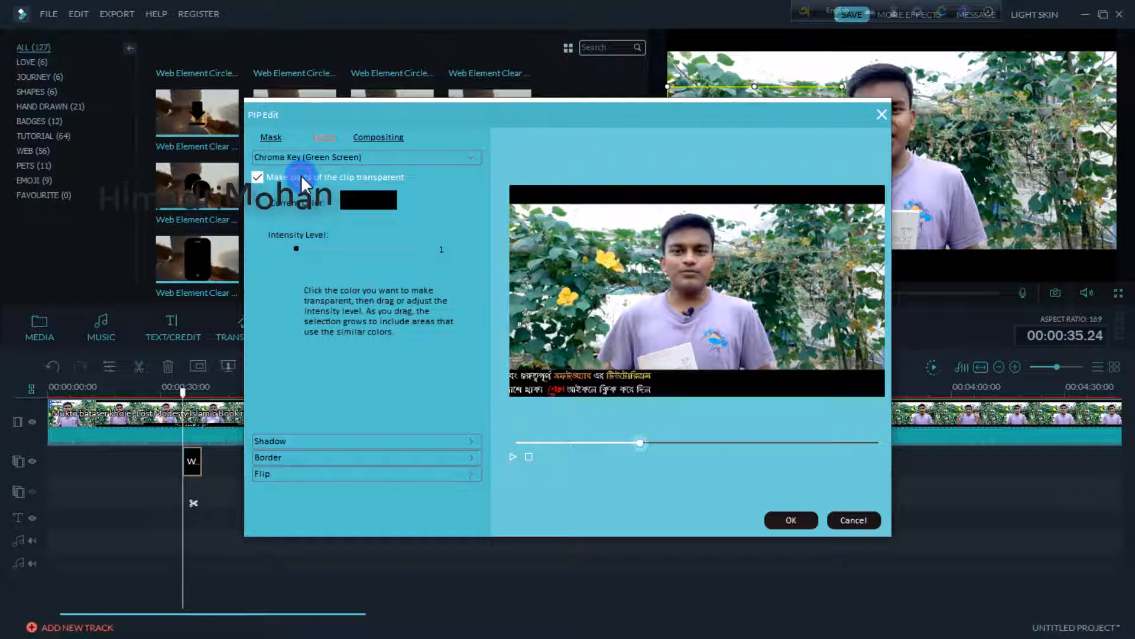
Step: Sample the Chroma Key color from the preview image and play the arrow clip's preview from near its start
click(368, 196)
click(583, 295)
click(376, 190)
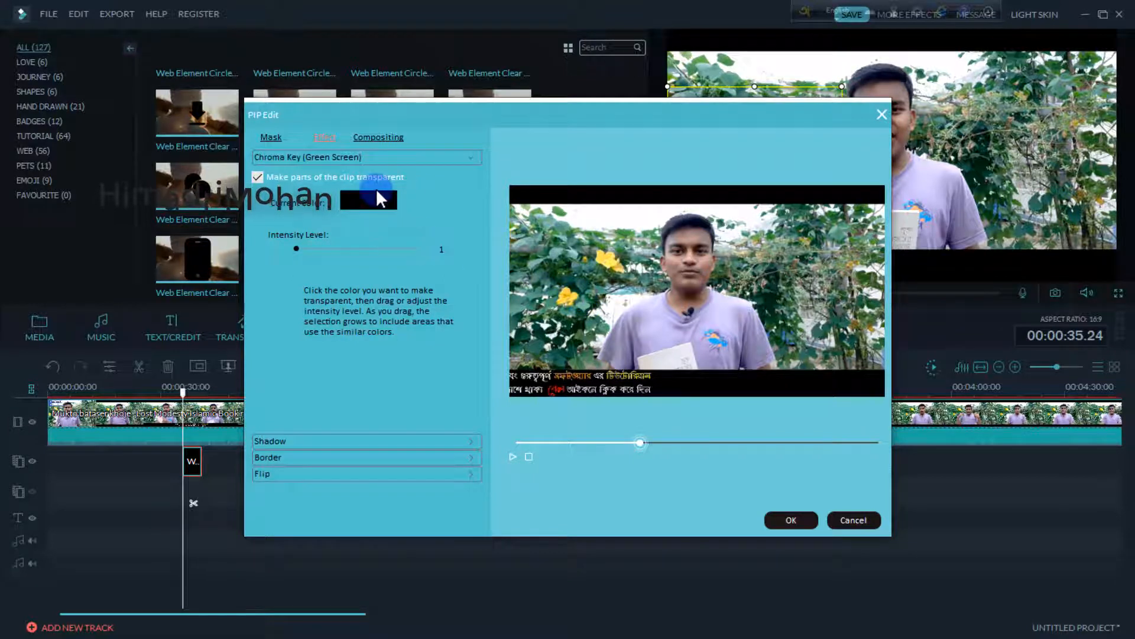
click(542, 443)
drag(535, 444, 531, 446)
click(511, 457)
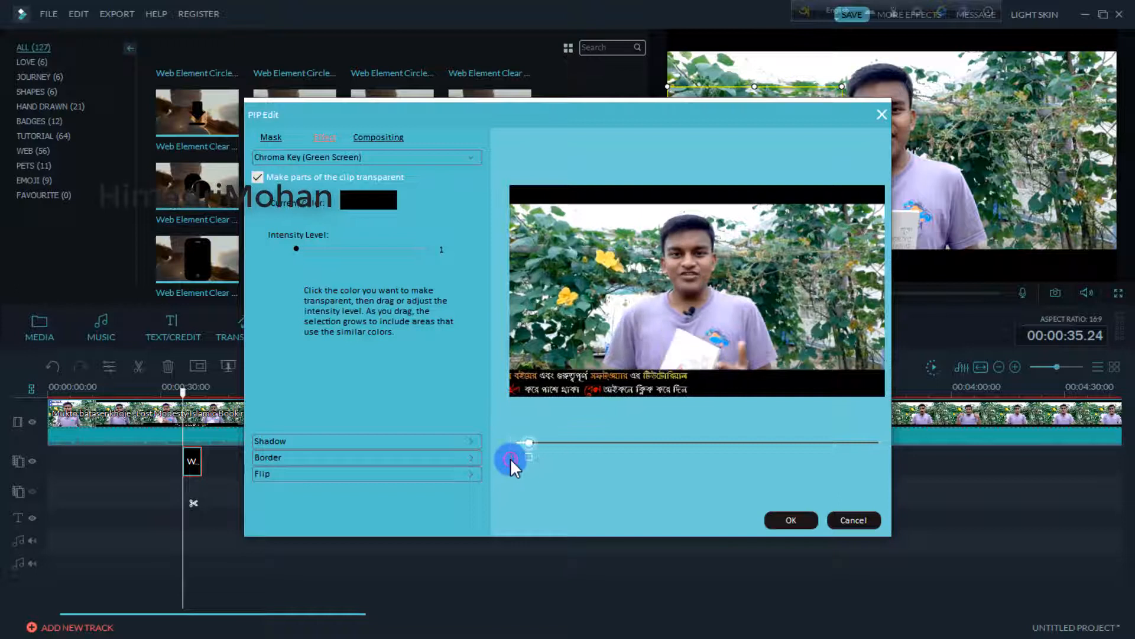
Step: Try white as the arrow clip's Chroma Key color, and switch it back to black by sampling the preview
click(372, 199)
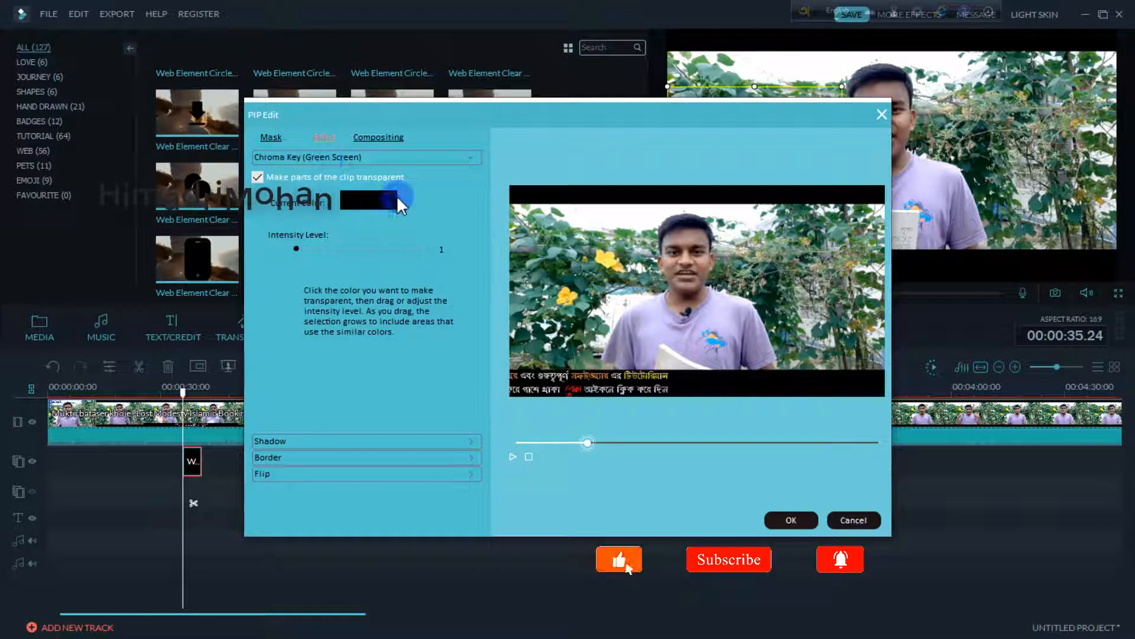
click(592, 217)
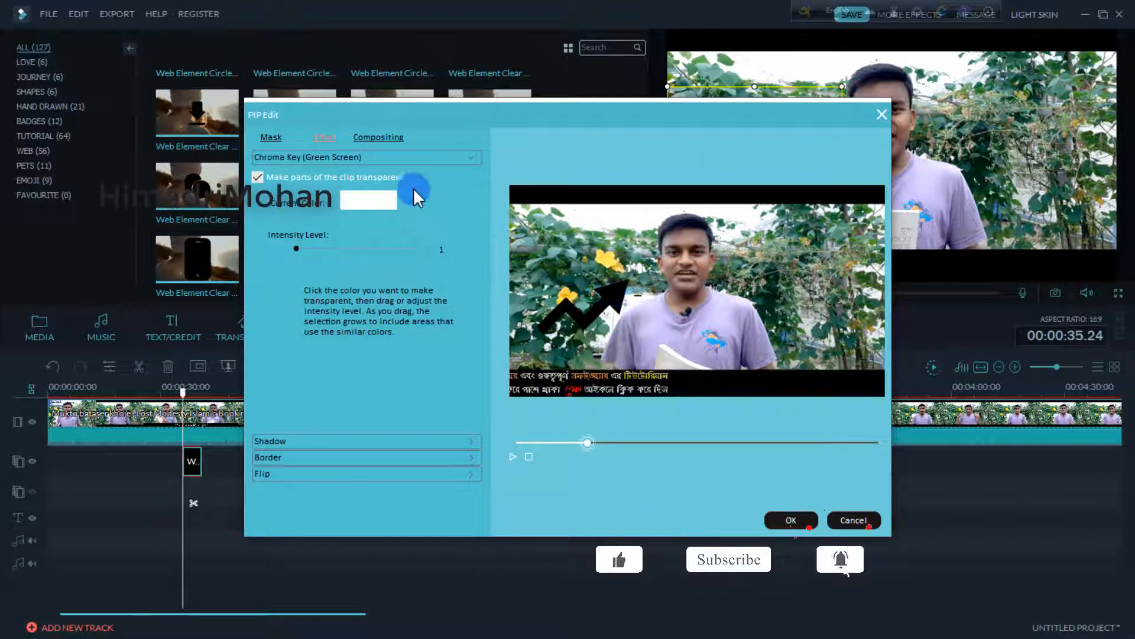
click(368, 199)
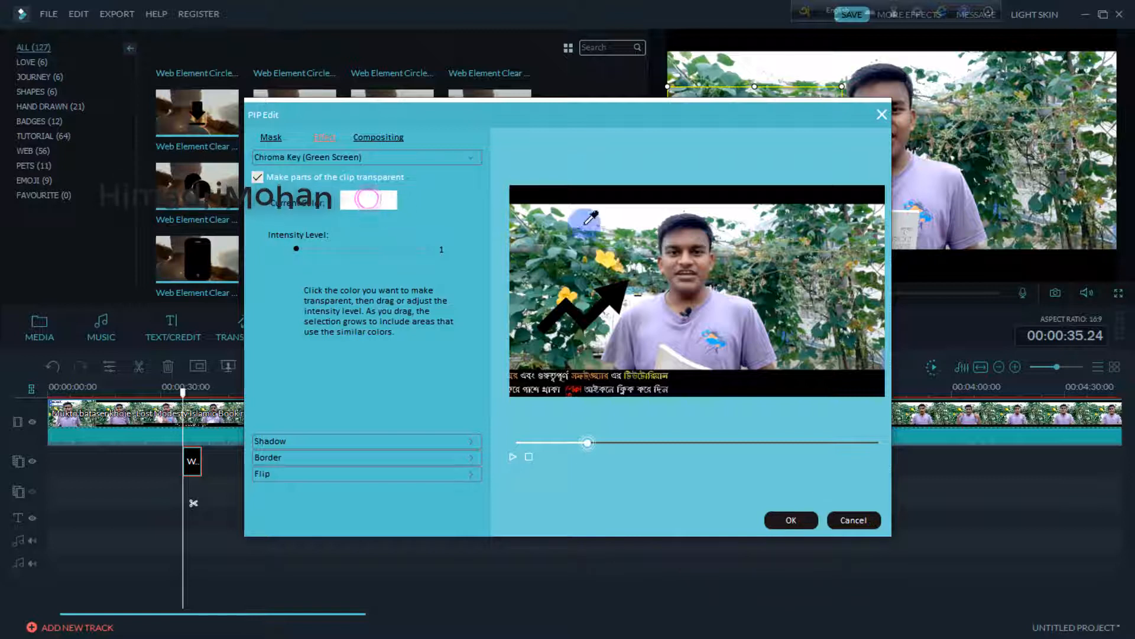
click(593, 194)
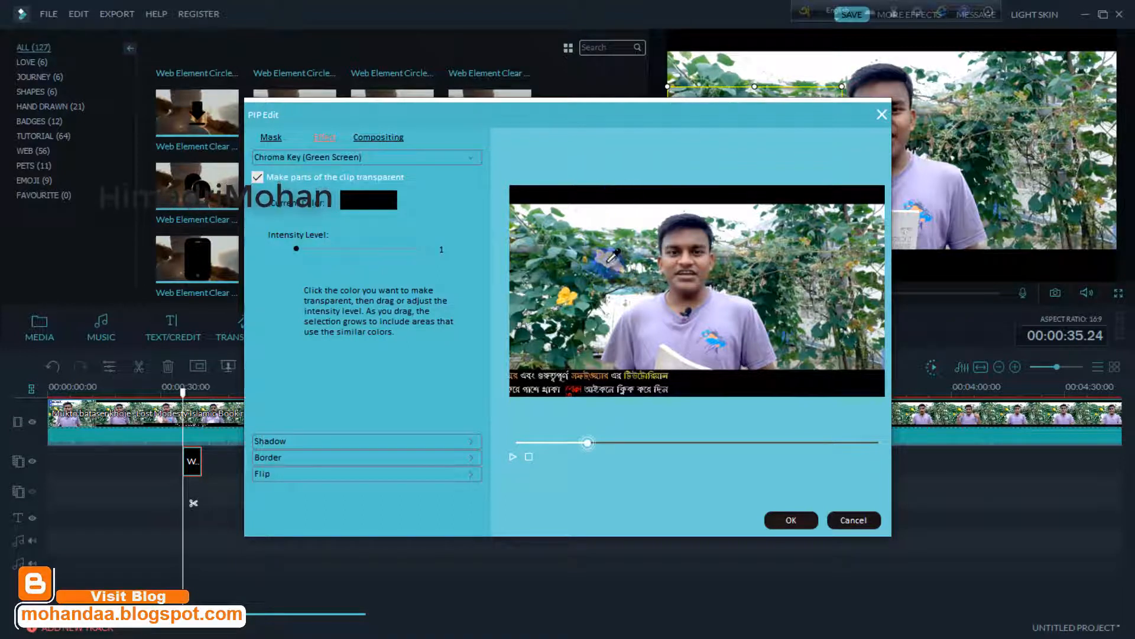
Step: Sample the yellow of the flower as the Chroma Key color and play the preview from the start
click(391, 200)
click(388, 199)
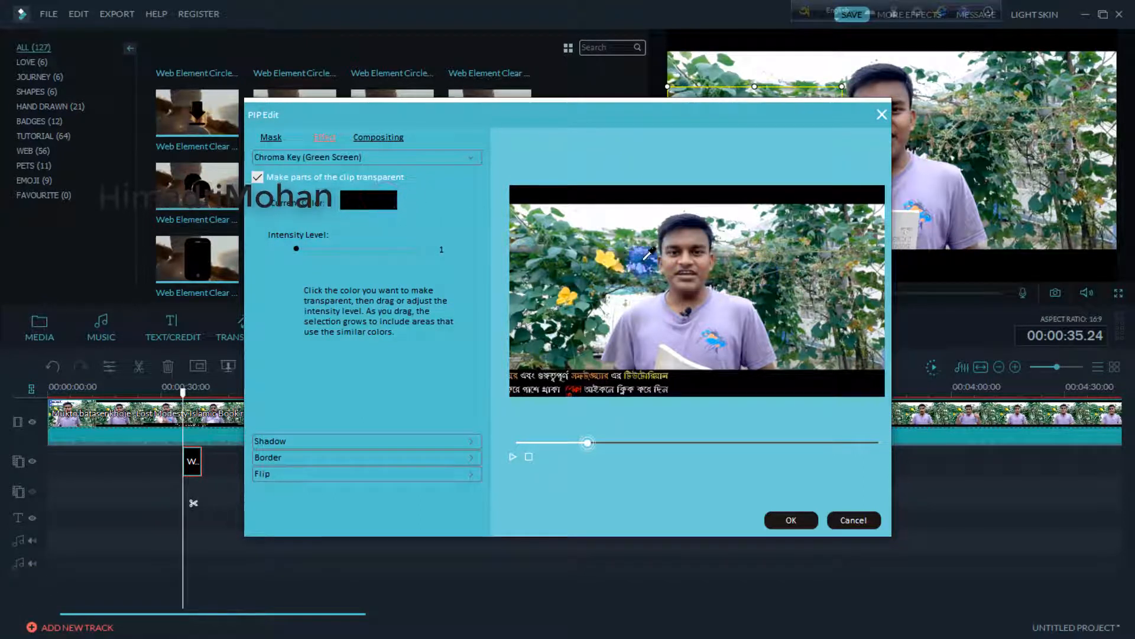
click(612, 258)
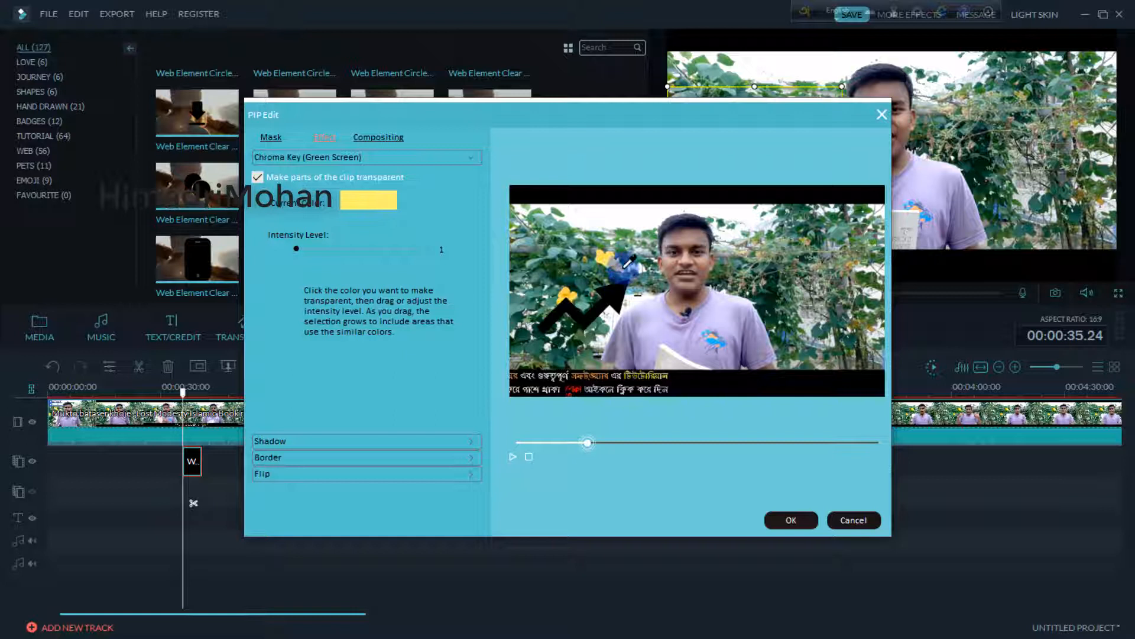
drag(587, 442, 514, 448)
click(514, 454)
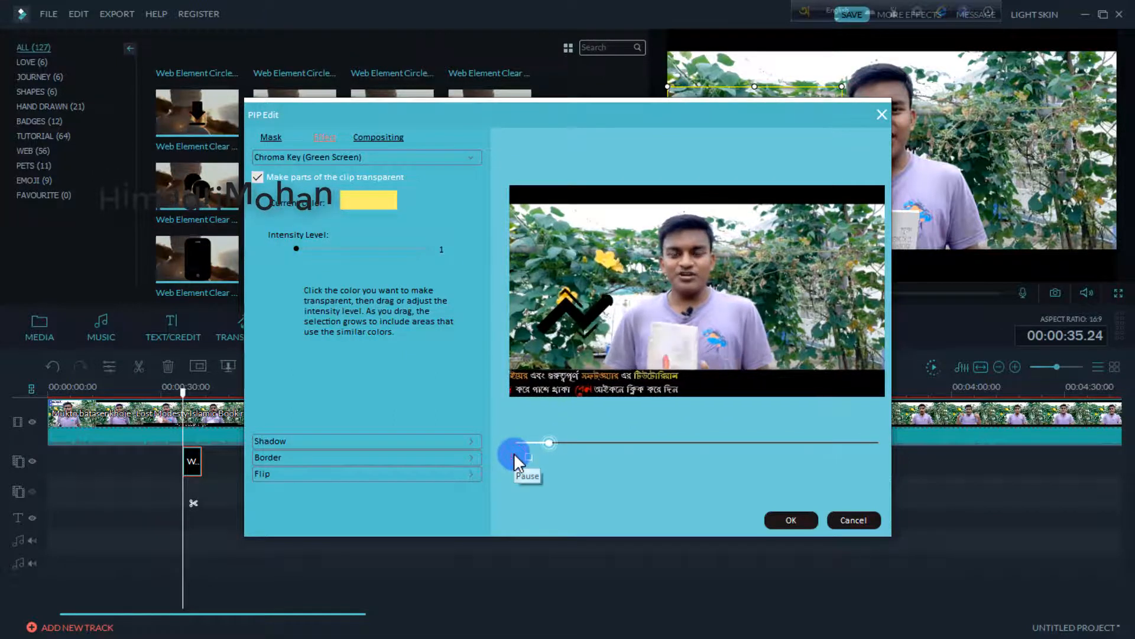
click(514, 456)
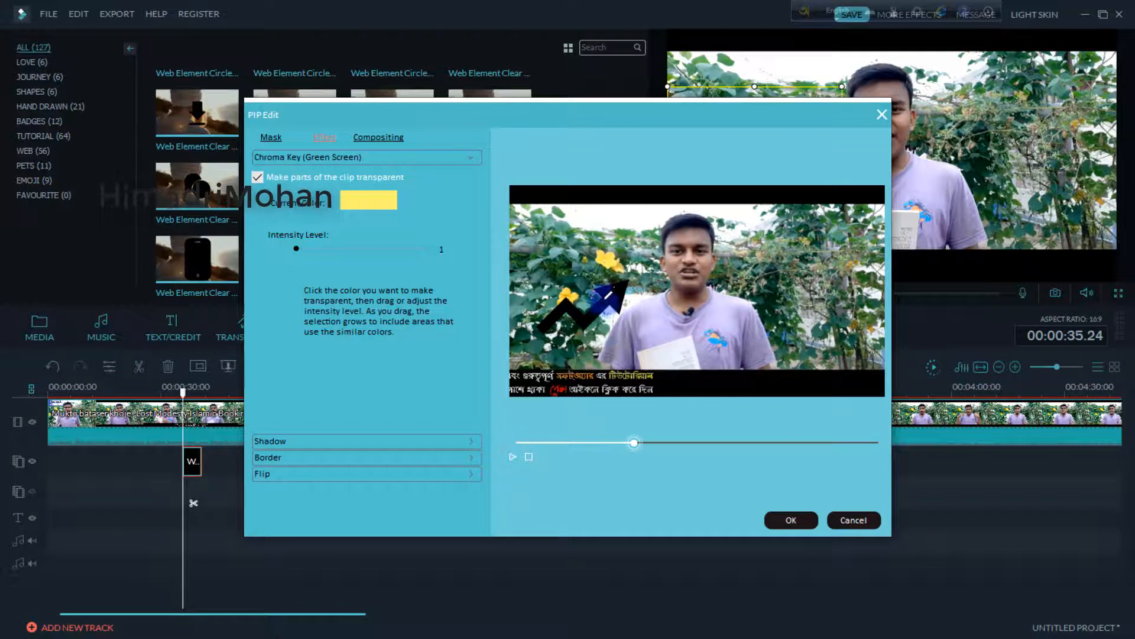
Step: Sample the arrow's black as the Chroma Key color, and try a higher intensity level before returning it to 1
click(372, 199)
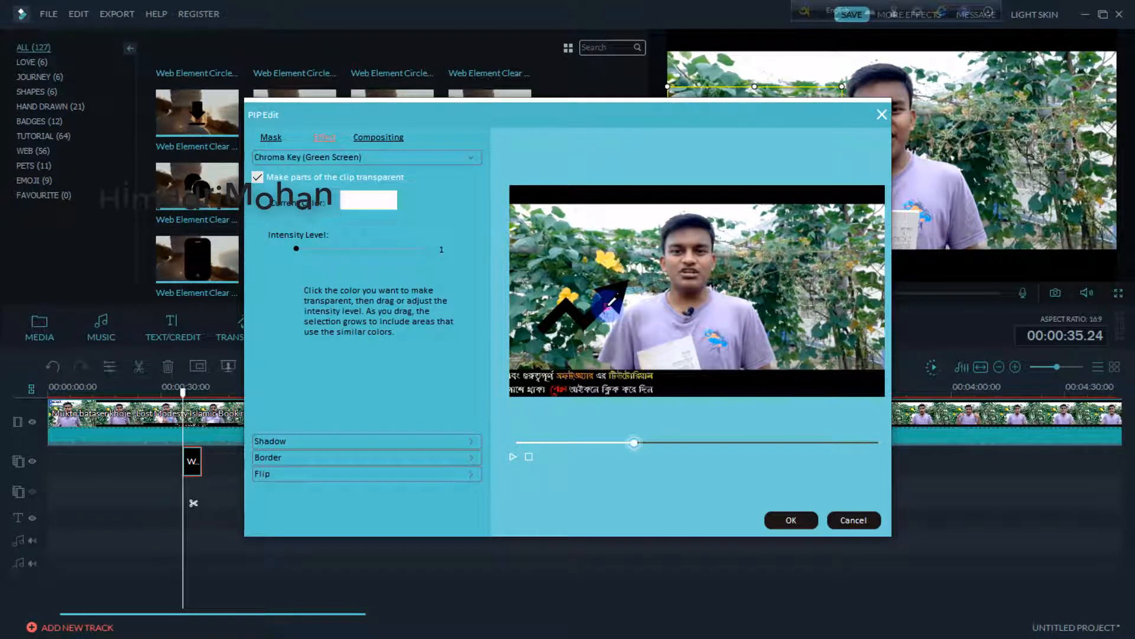
click(614, 287)
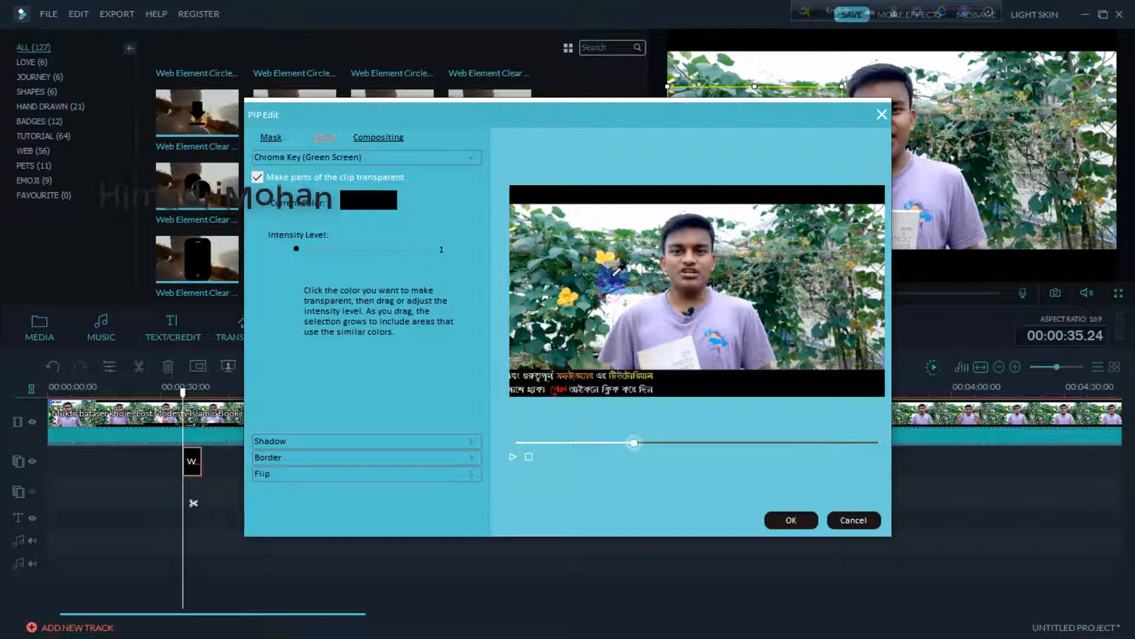
click(295, 245)
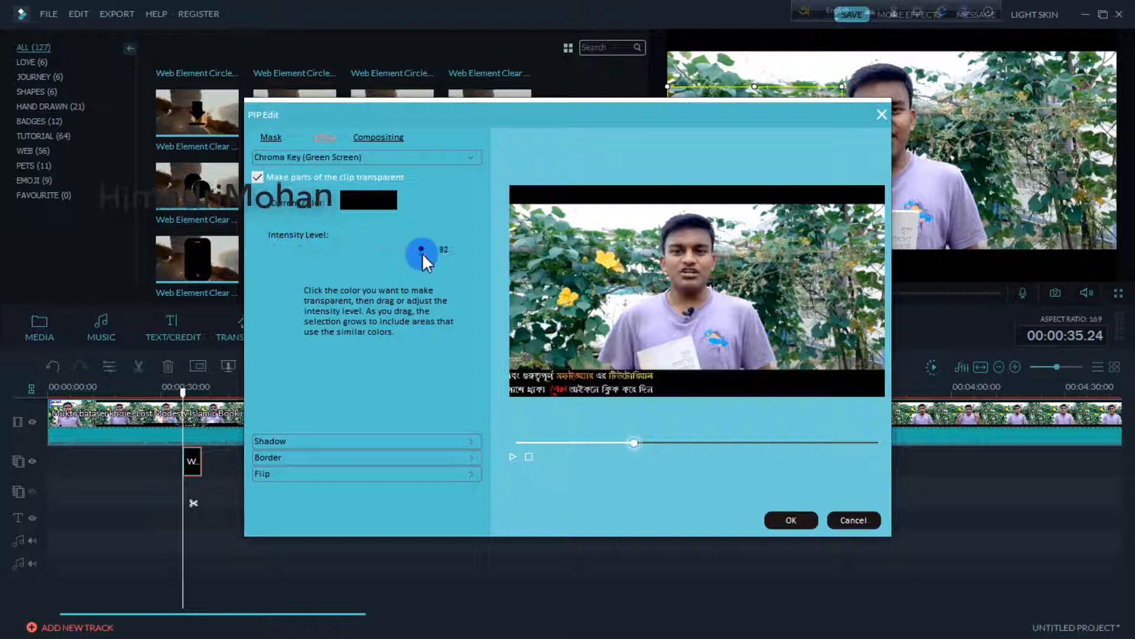
drag(422, 253, 285, 246)
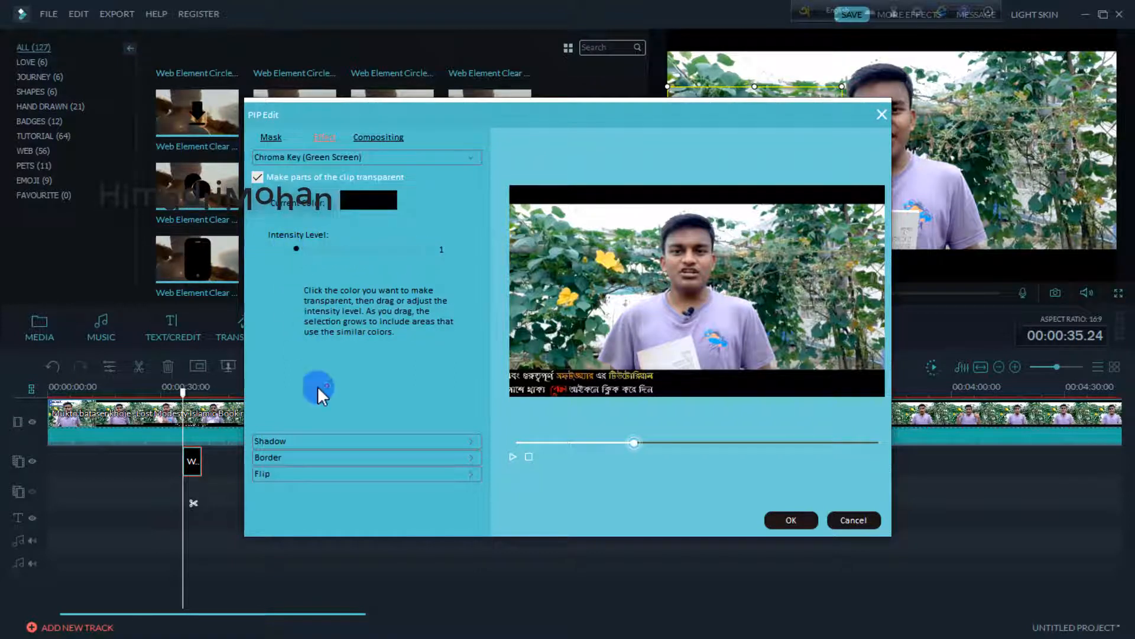
Step: Look over the Shadow, Border and Flip effect options and the available blending modes for the arrow clip
click(313, 440)
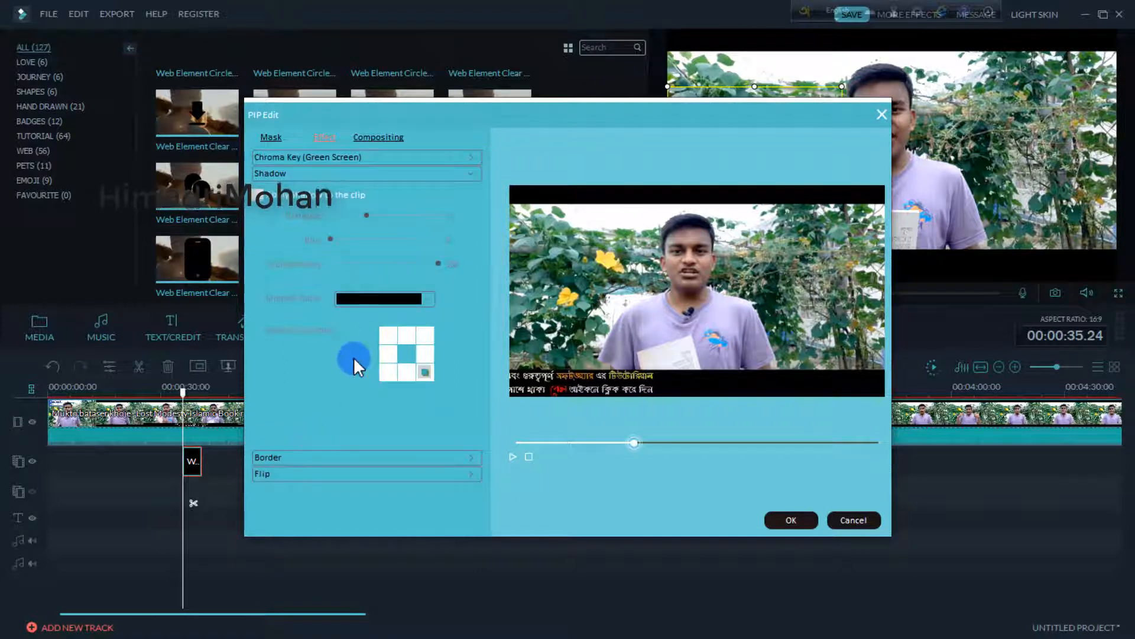
click(308, 461)
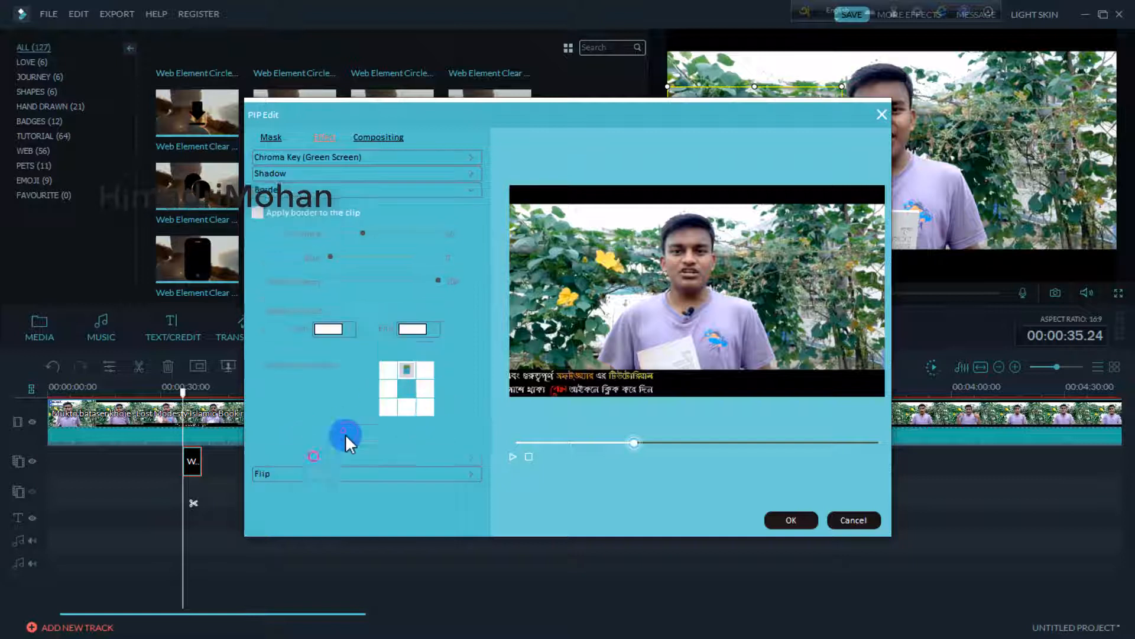
click(311, 470)
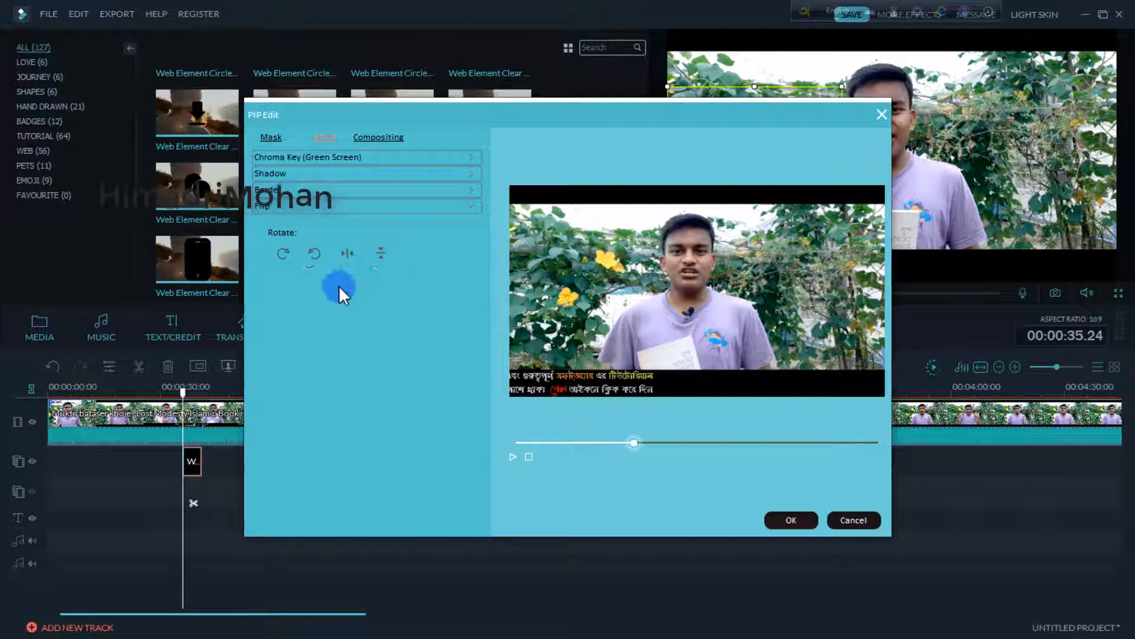
click(389, 137)
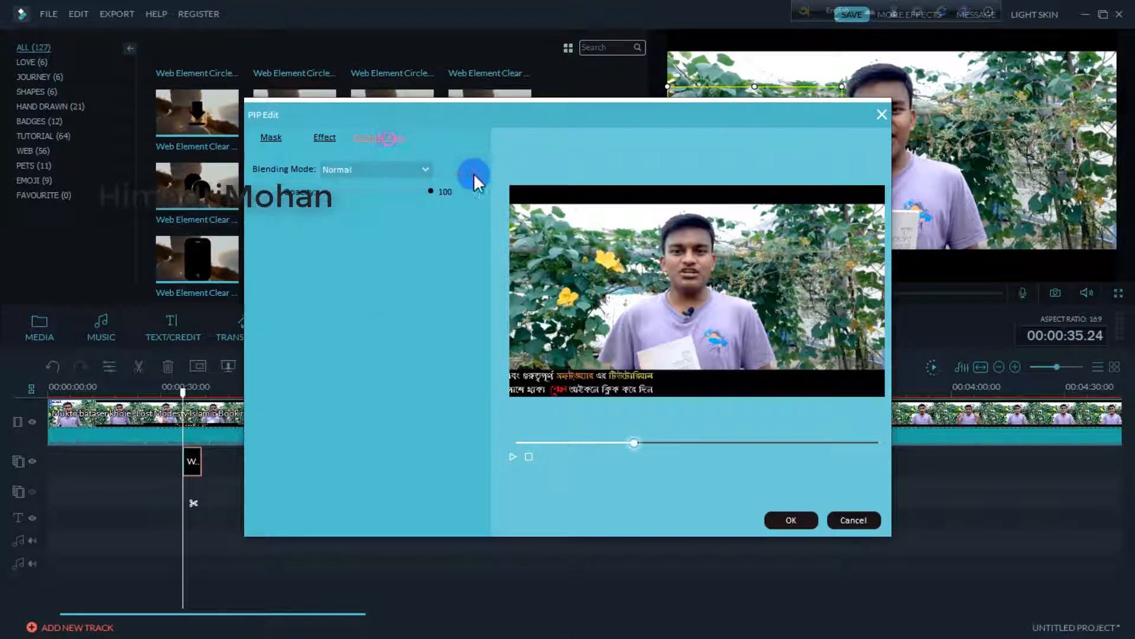
click(340, 165)
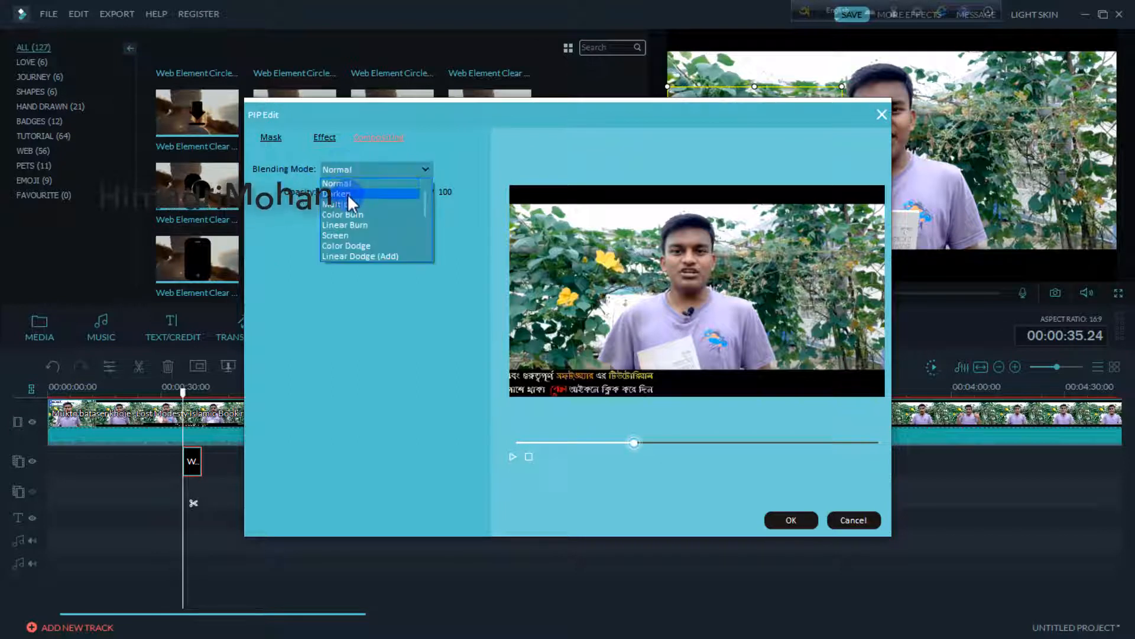
Step: Preview the arrow clip from the start, and turn off its Chroma Key transparency
click(525, 449)
drag(527, 444, 510, 450)
click(512, 454)
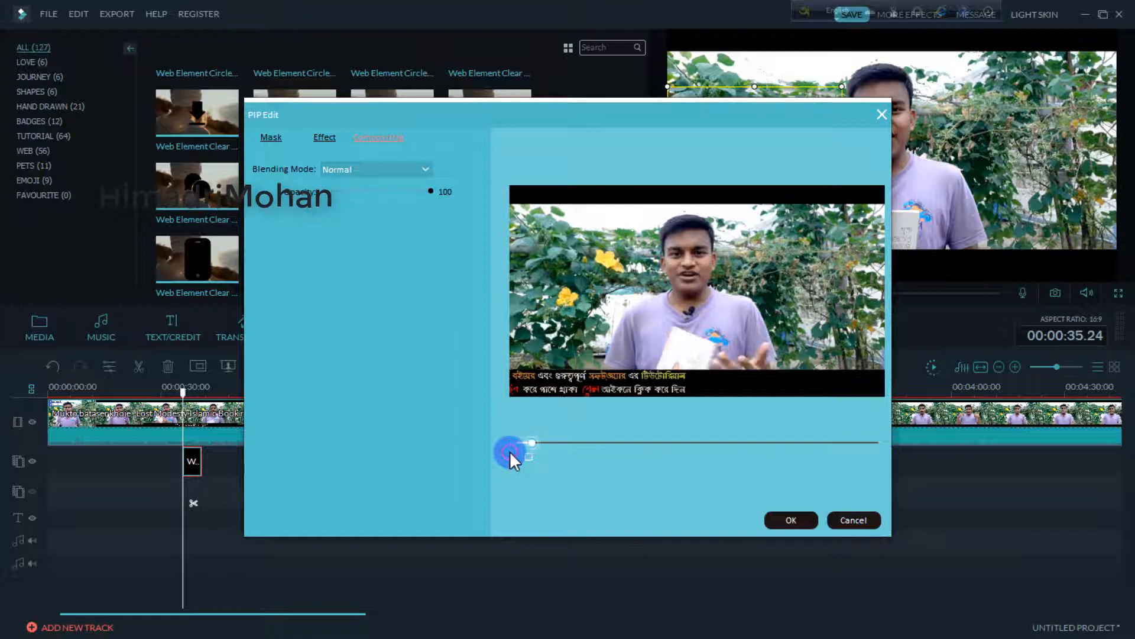
click(328, 138)
click(310, 157)
click(258, 176)
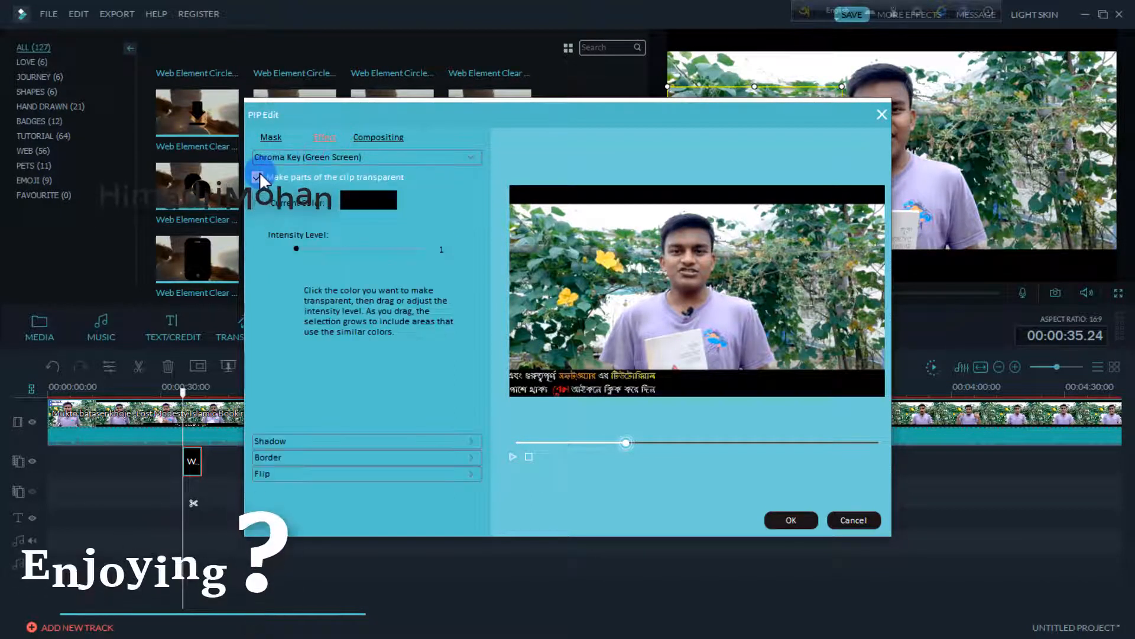
Step: Replay the arrow clip's preview from near the start with the compositing settings open, pausing once the arrow shows
click(547, 442)
drag(545, 441, 523, 441)
click(387, 135)
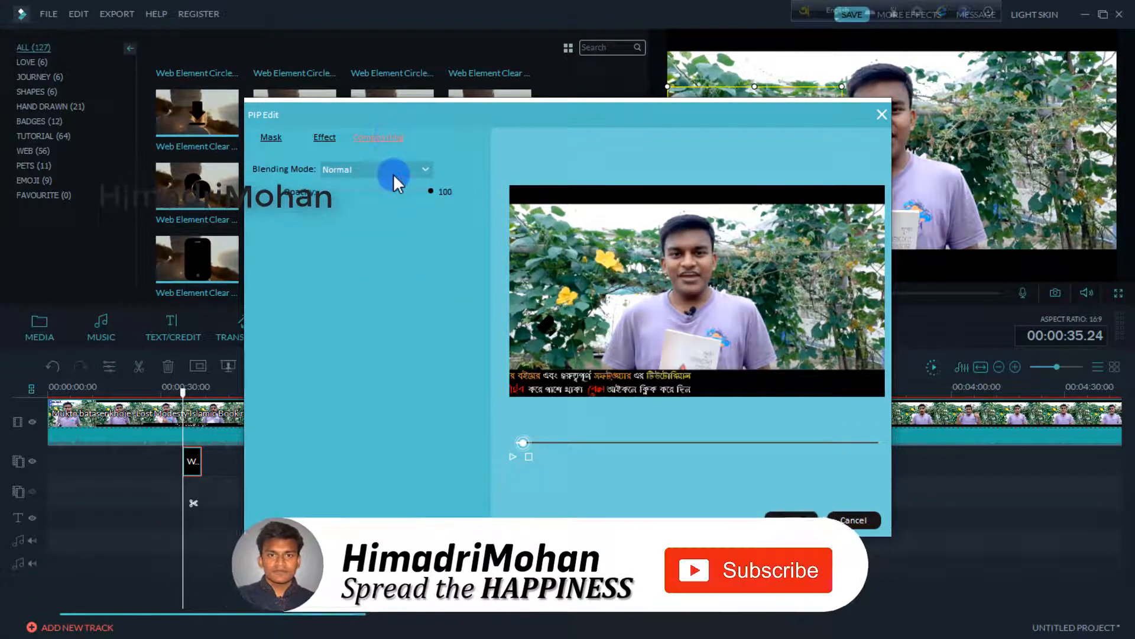
click(513, 456)
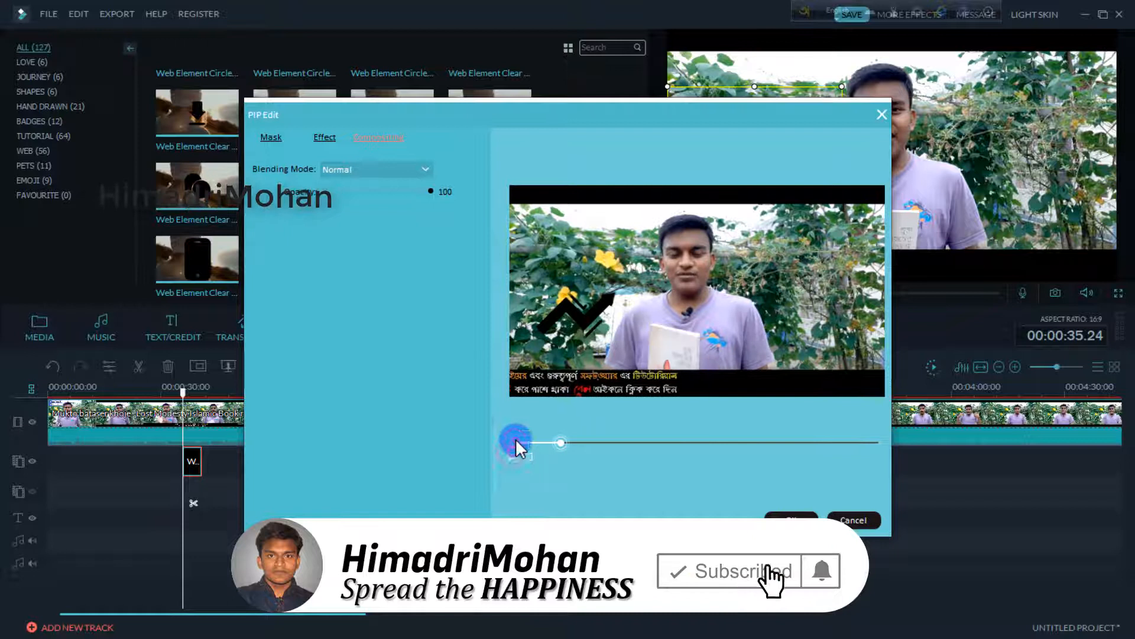
Step: Try the Screen and Soft Light blending modes on the arrow clip, and return to Screen
click(393, 161)
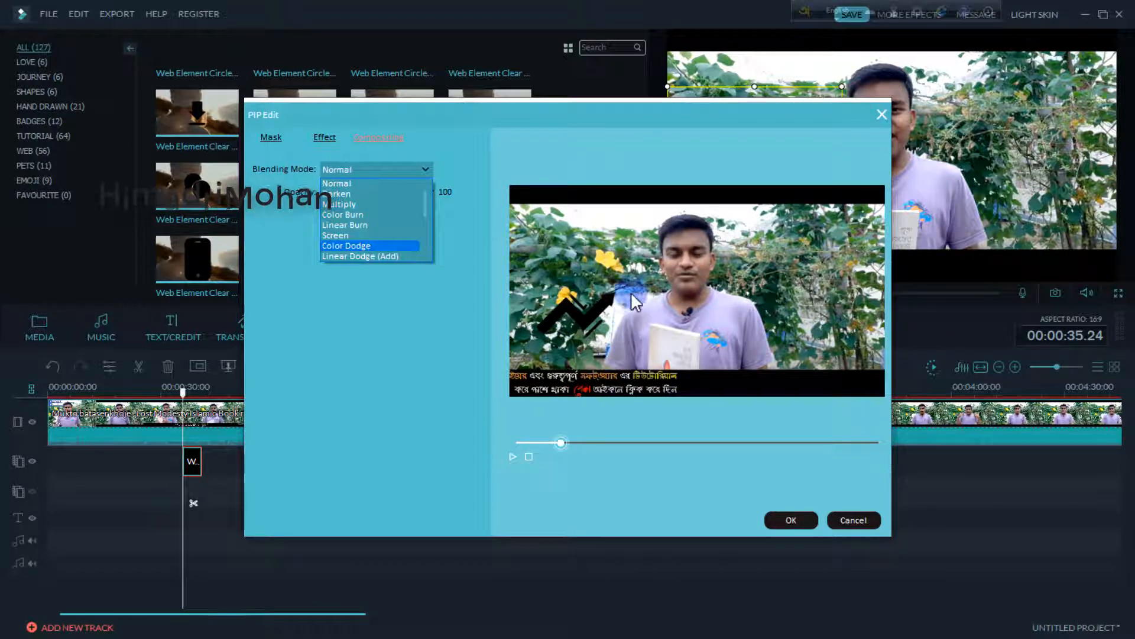
click(354, 236)
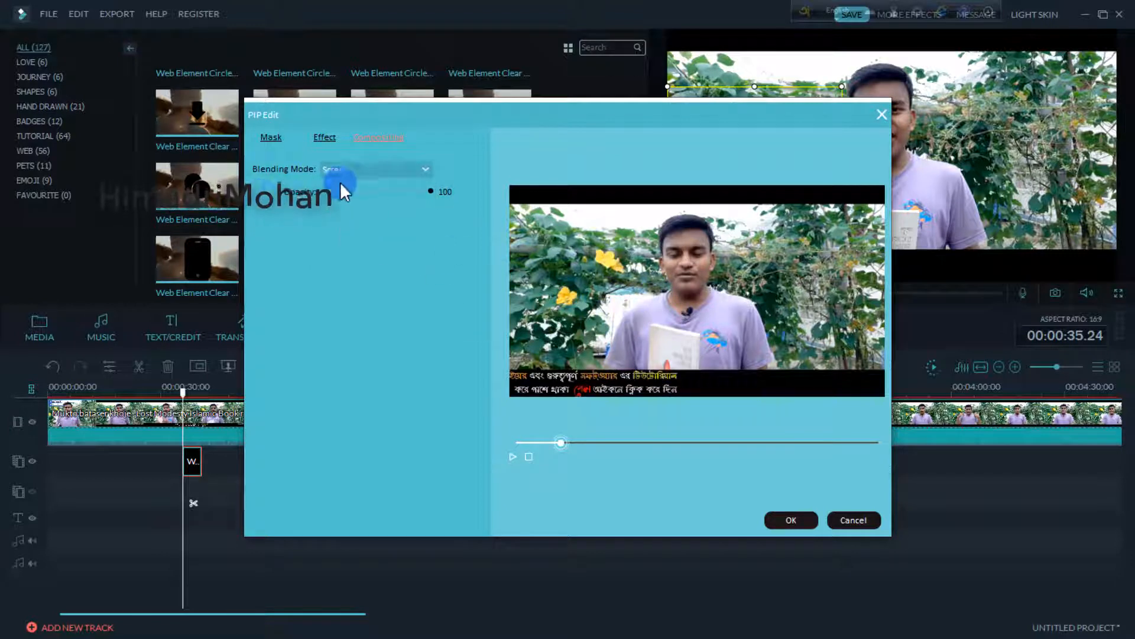
click(367, 173)
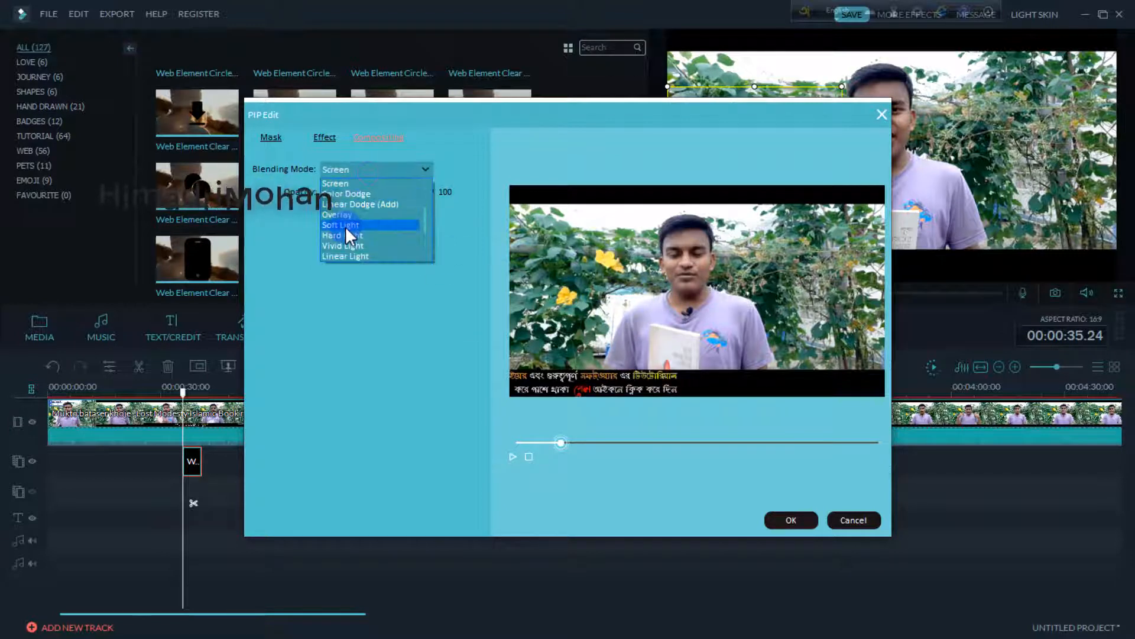
click(346, 226)
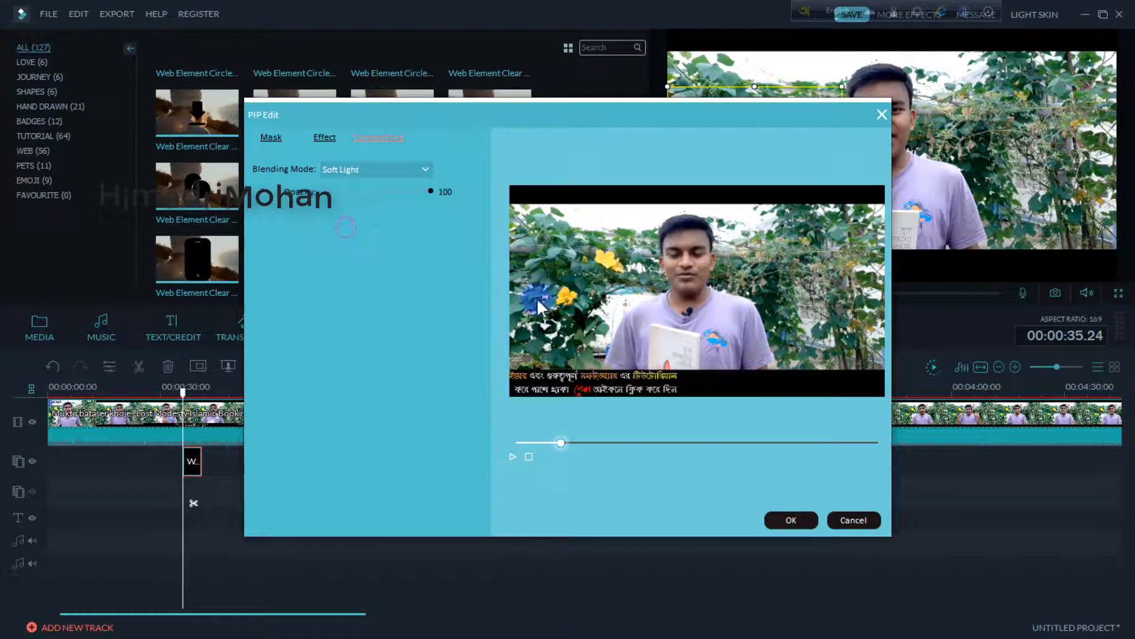
click(352, 169)
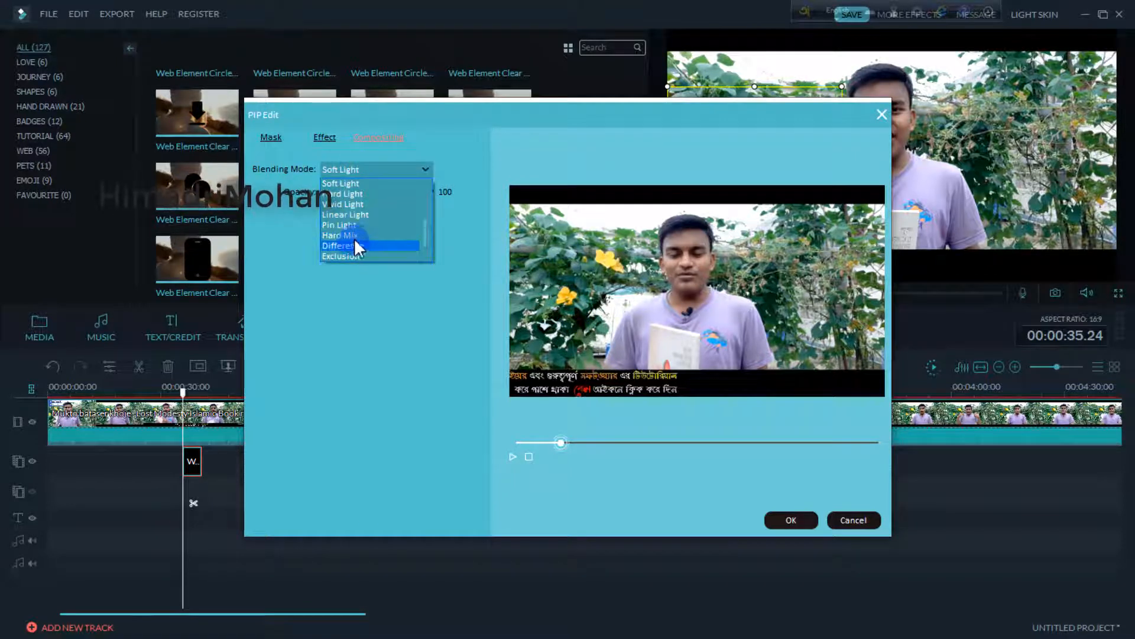
scroll(350, 204, up, 3)
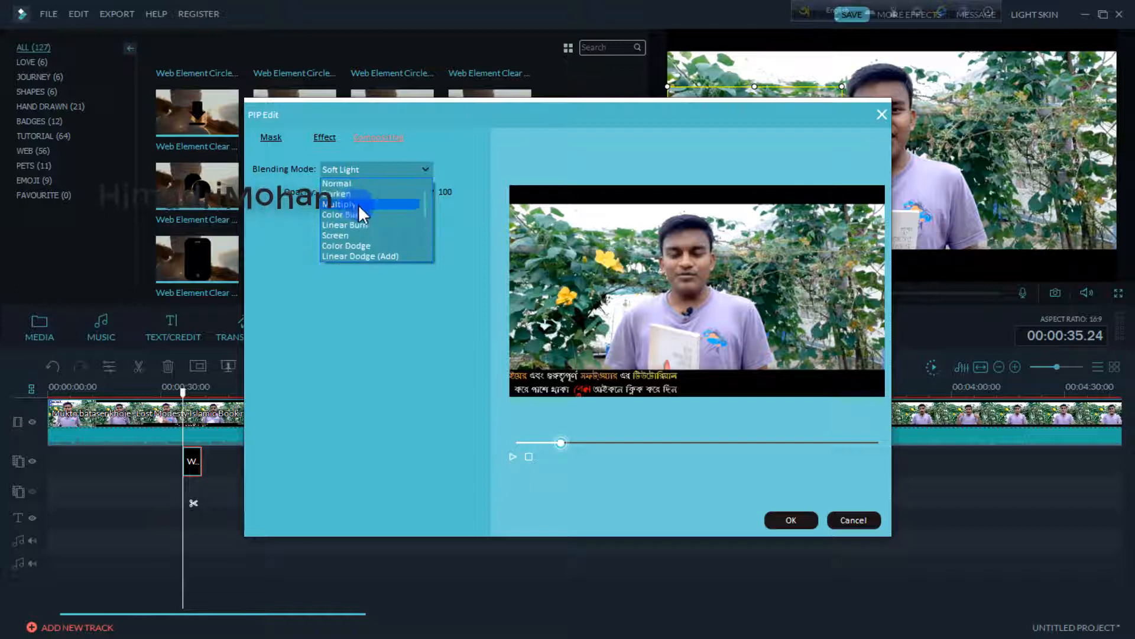
click(353, 234)
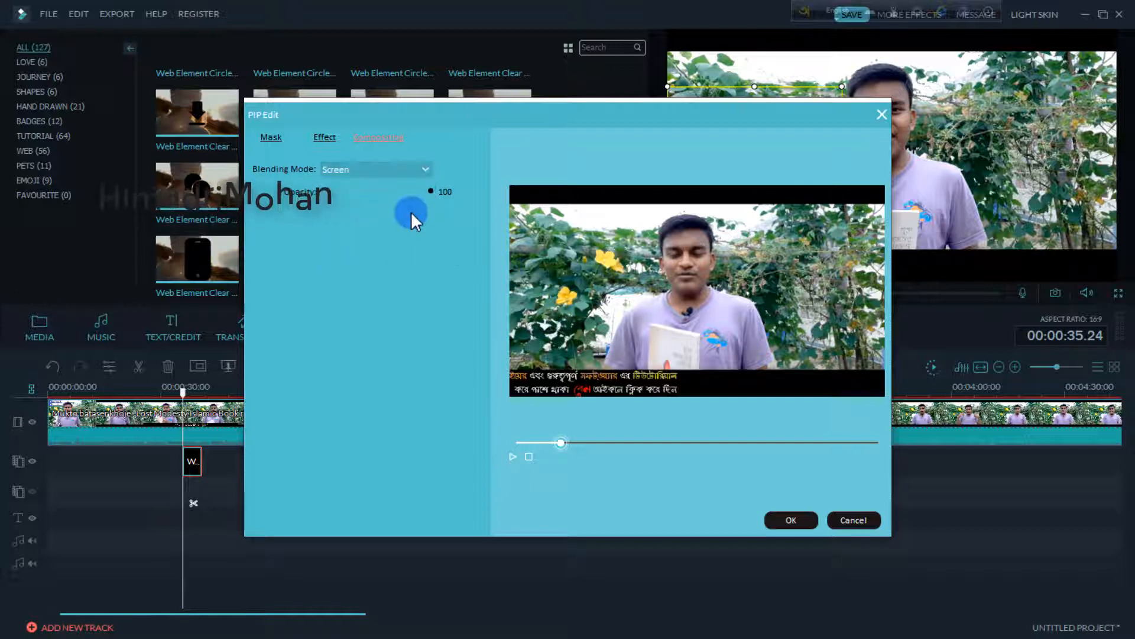
Step: Set the arrow clip's opacity to 0 and play the preview from near the start
drag(431, 191, 318, 204)
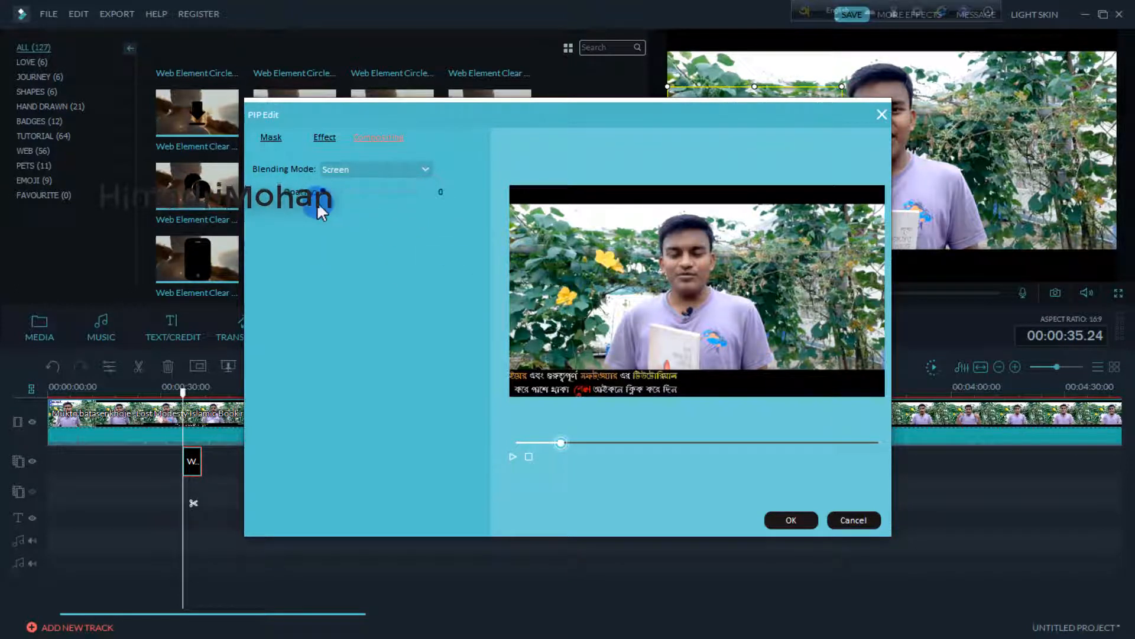
click(537, 444)
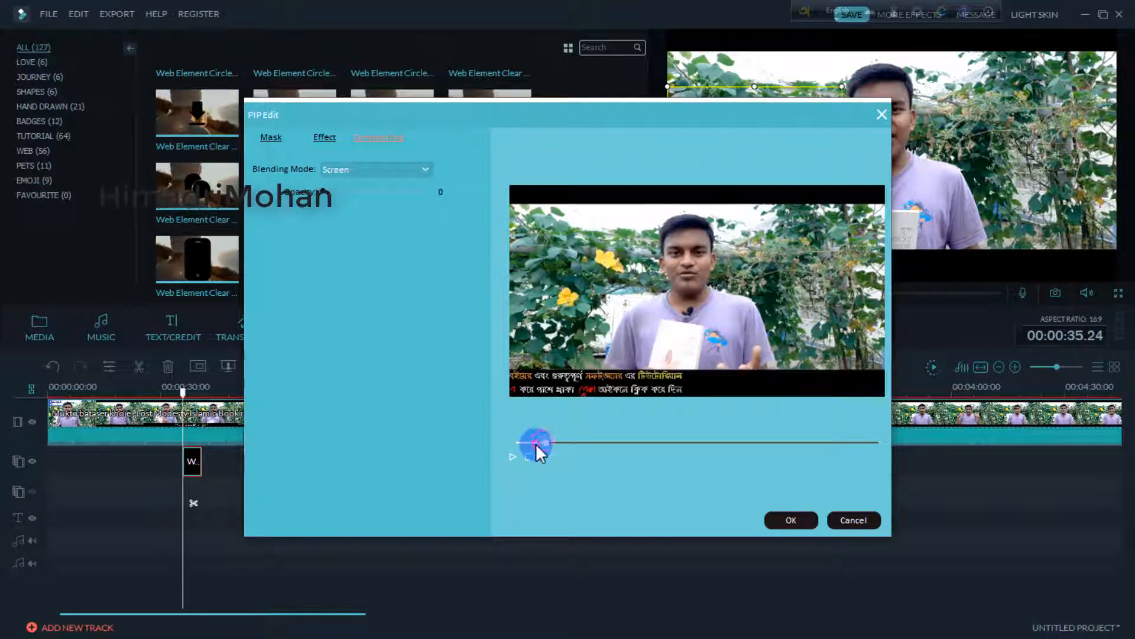
click(513, 458)
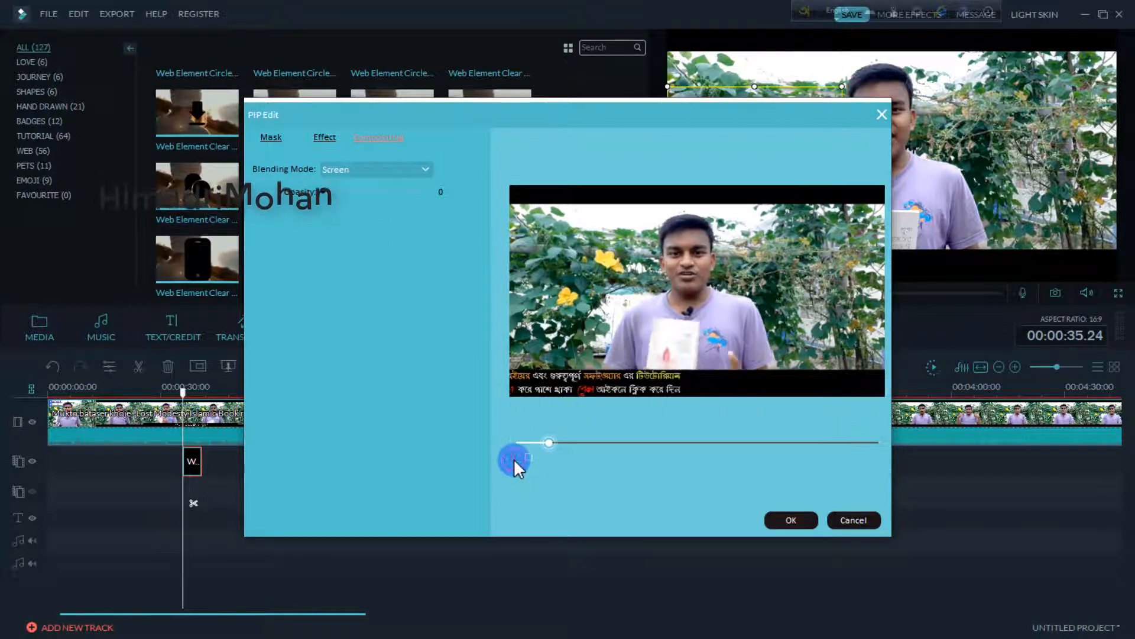
Step: Set the arrow clip's blending mode to Normal and replay the preview from the start
click(364, 168)
scroll(353, 190, up, 5)
click(354, 183)
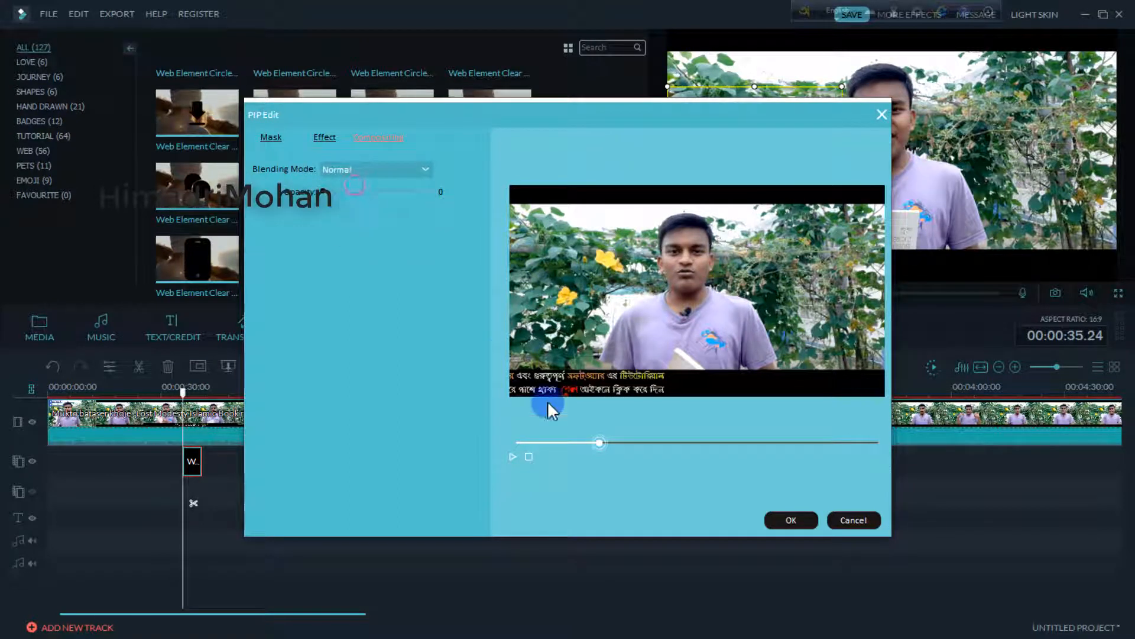
click(523, 441)
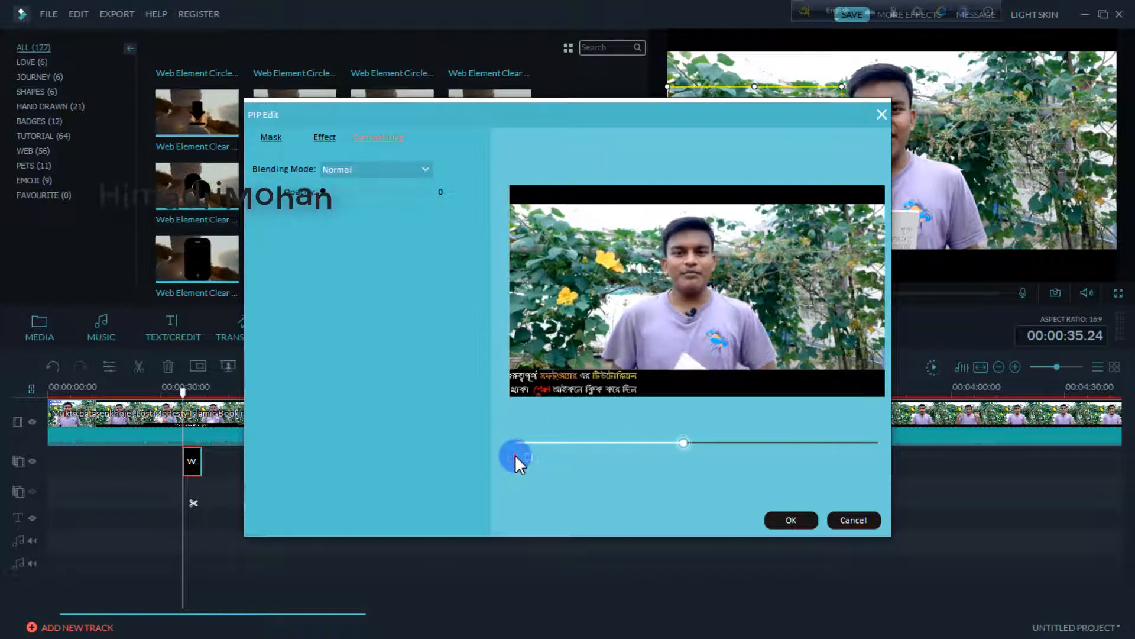
Step: Raise the arrow clip's opacity to the maximum and apply it, and review its mask options without changing them
drag(324, 192, 442, 204)
click(803, 520)
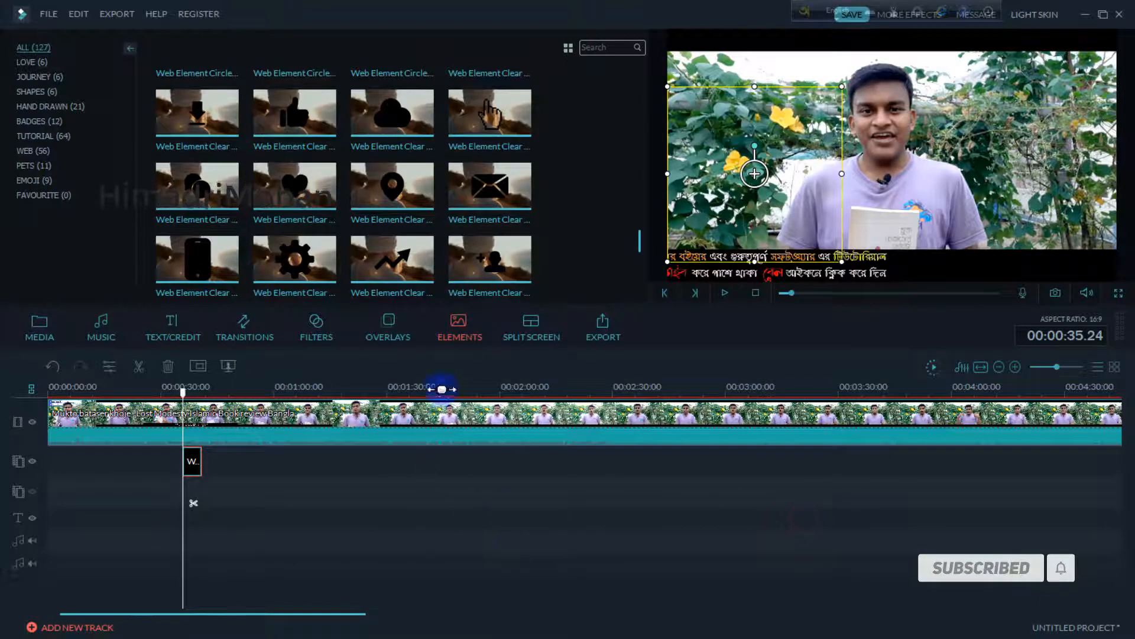
click(229, 366)
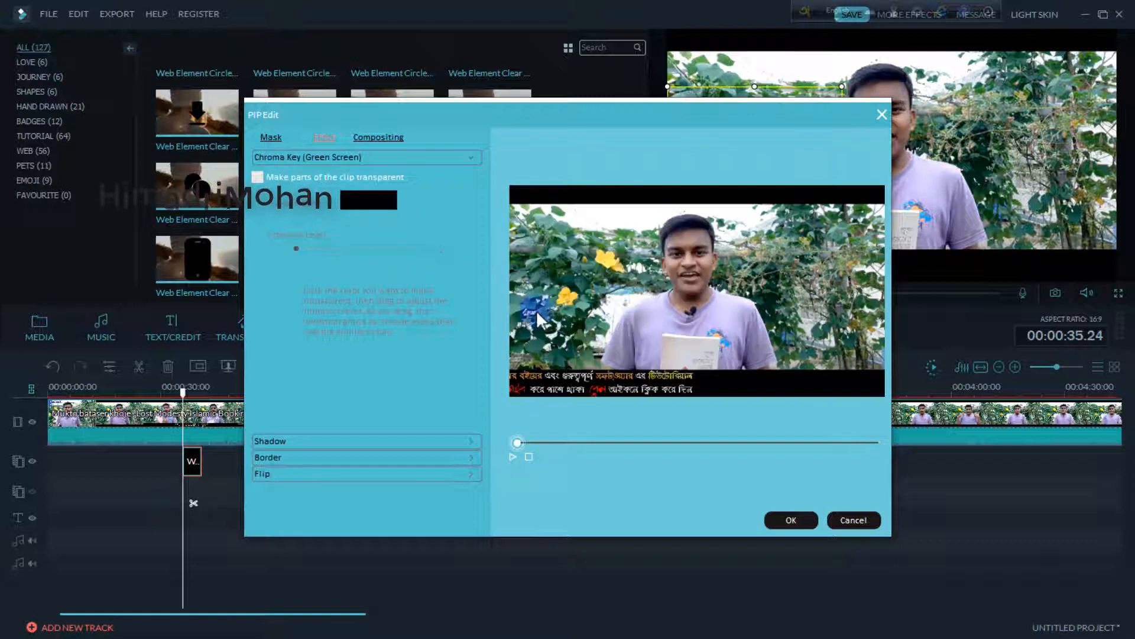
click(269, 138)
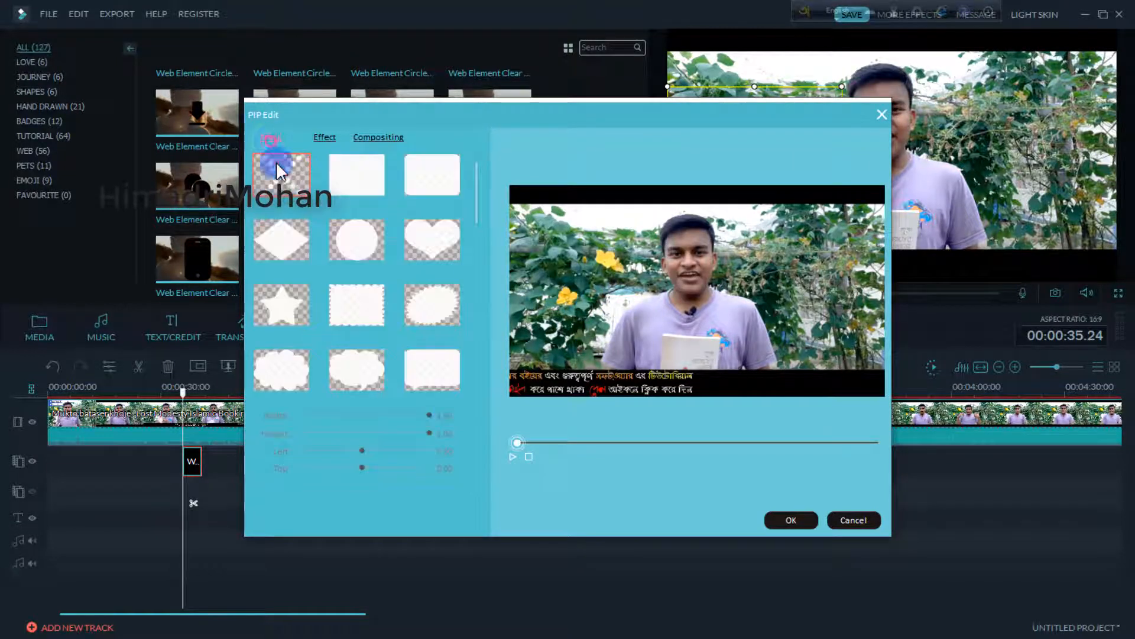
click(867, 520)
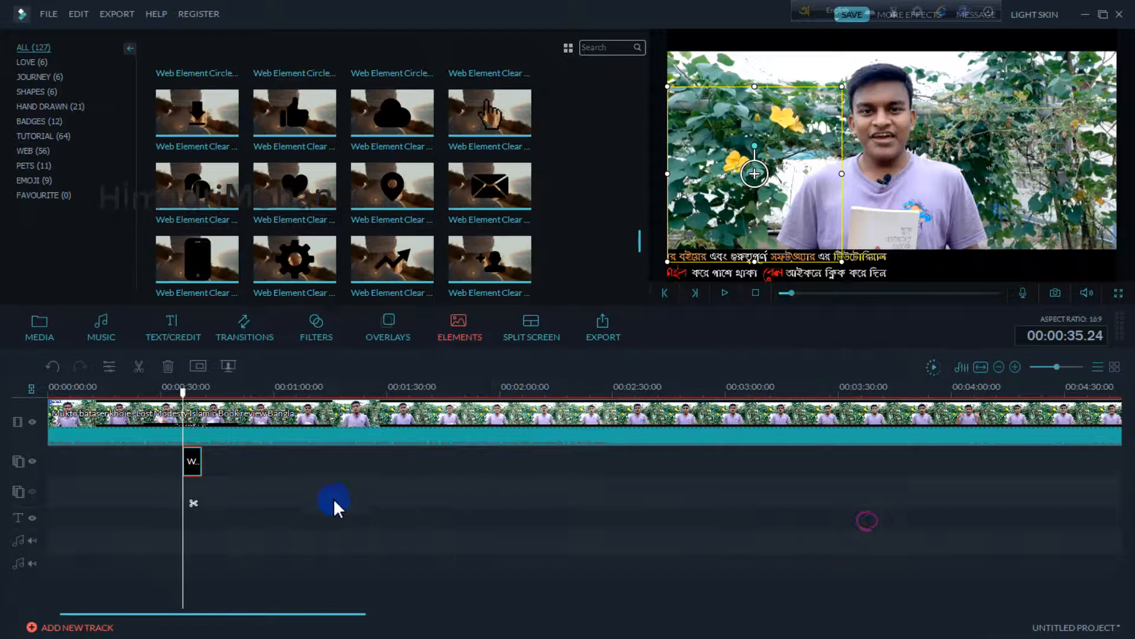
Step: Place the clear location pin web element on the arrow's track at about 00:01:10 and play it until the pin is fully shown
drag(183, 395, 310, 393)
drag(412, 191, 323, 473)
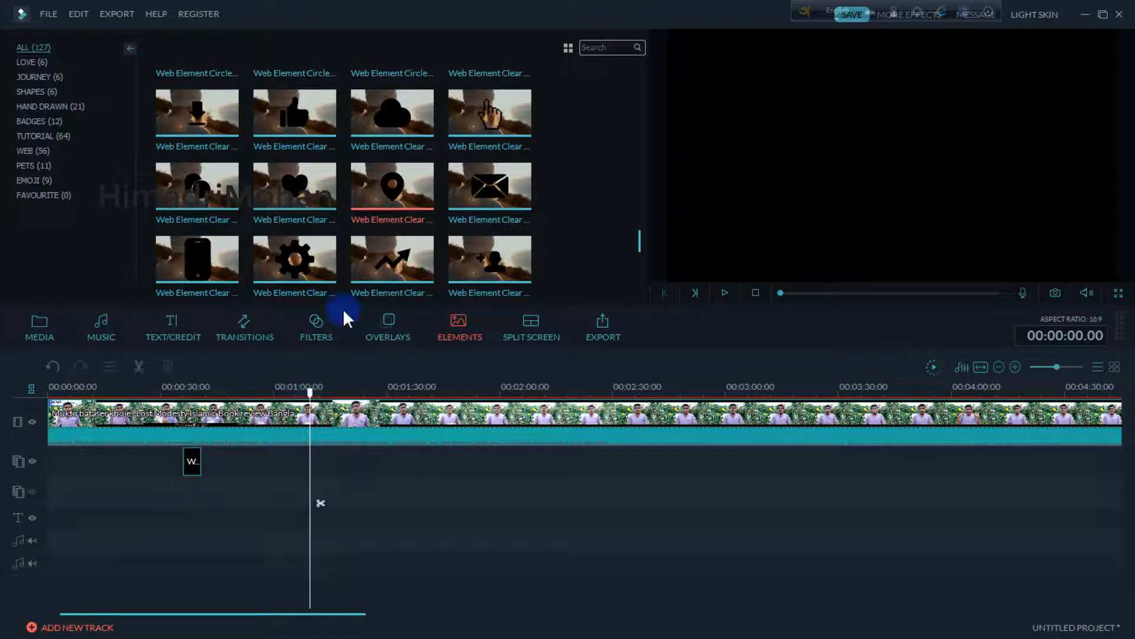
drag(393, 185, 318, 473)
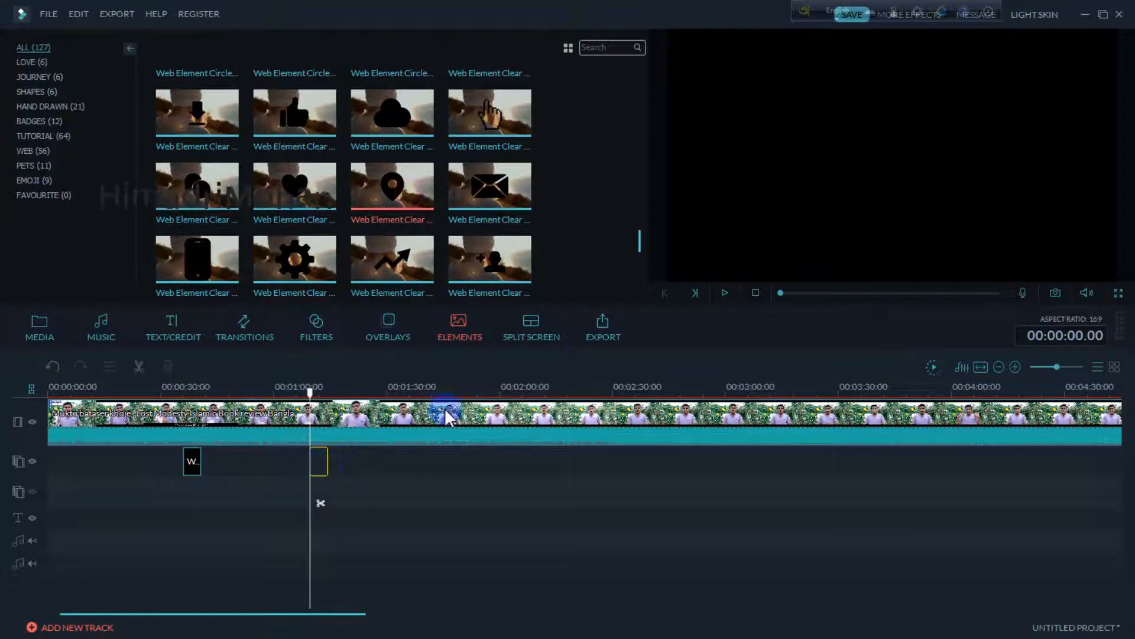
click(723, 292)
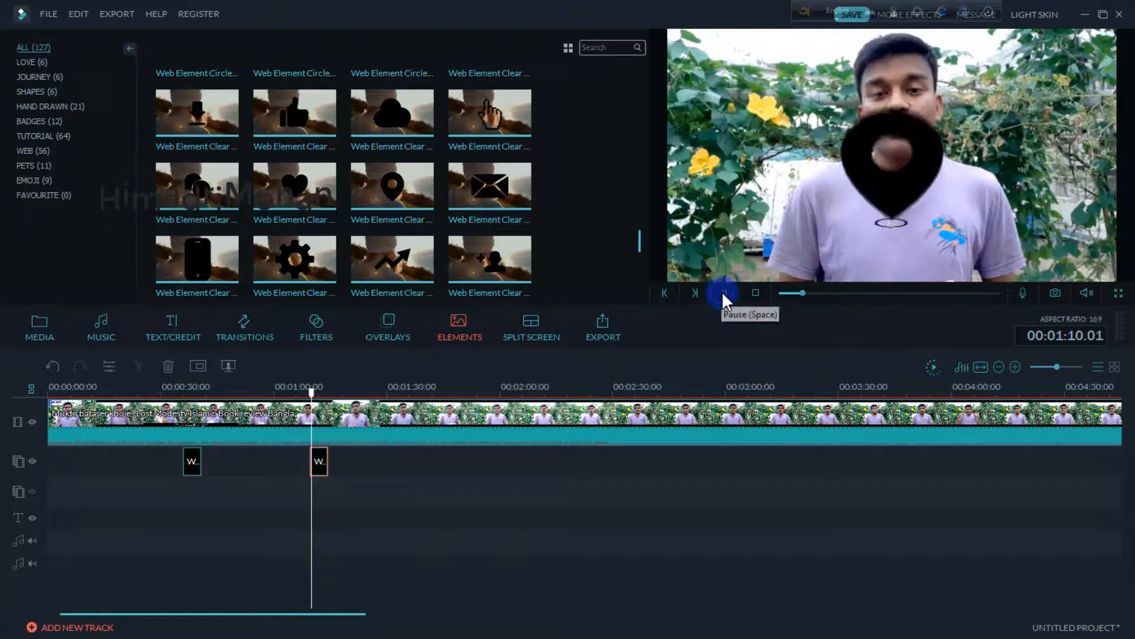
click(722, 291)
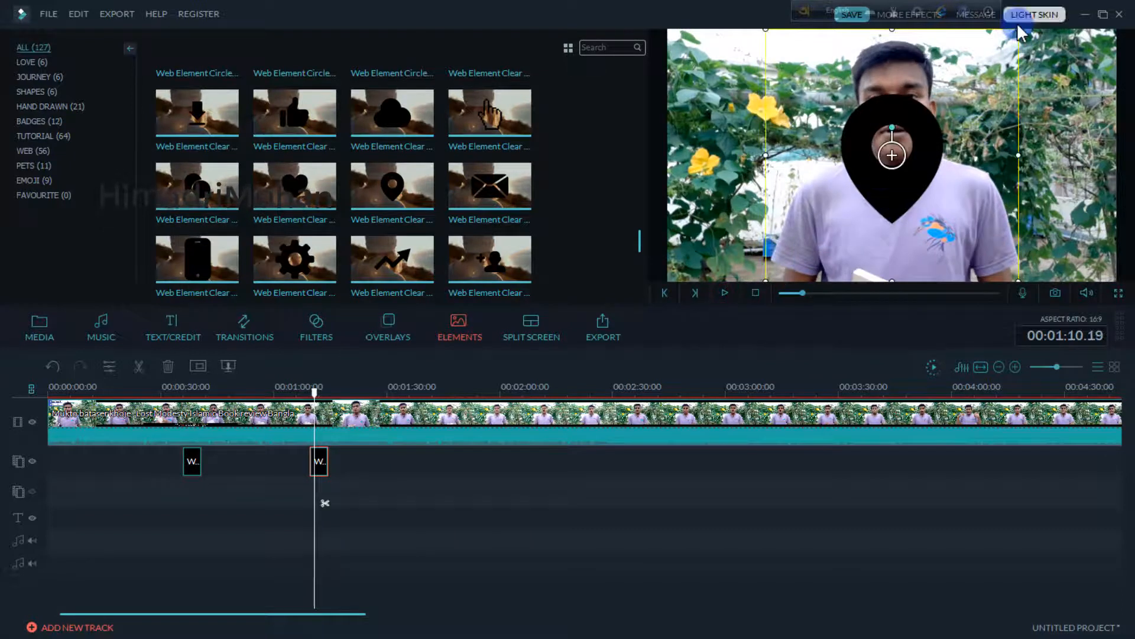
Step: Shrink the location pin, move it to the lower-left area of the video frame, and play the result
drag(1017, 32, 940, 97)
drag(893, 148, 709, 228)
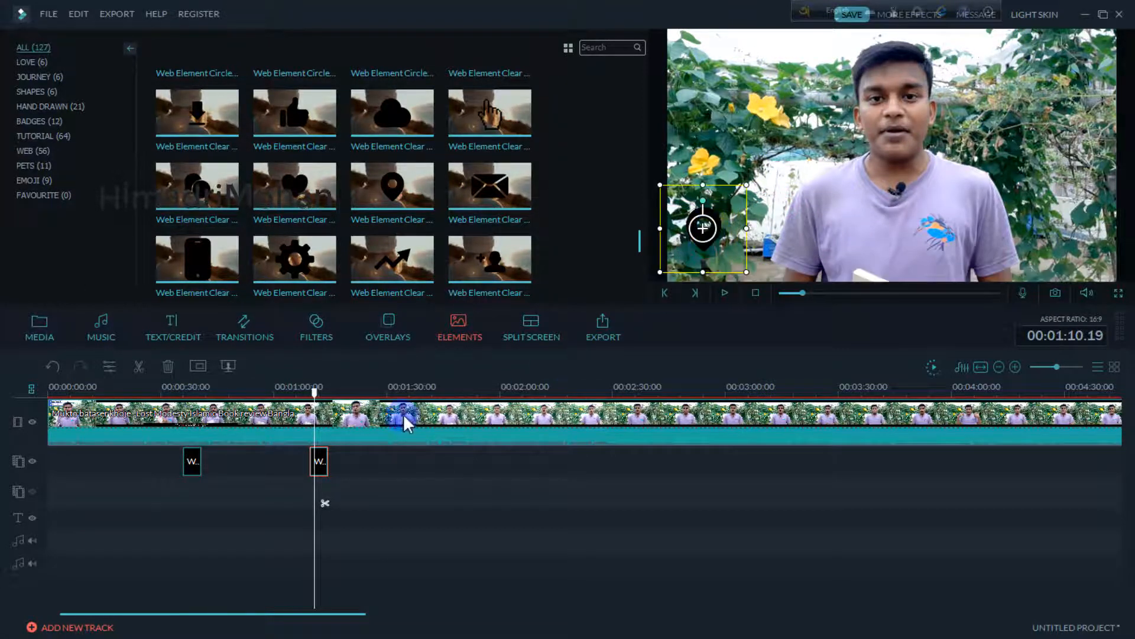
click(724, 294)
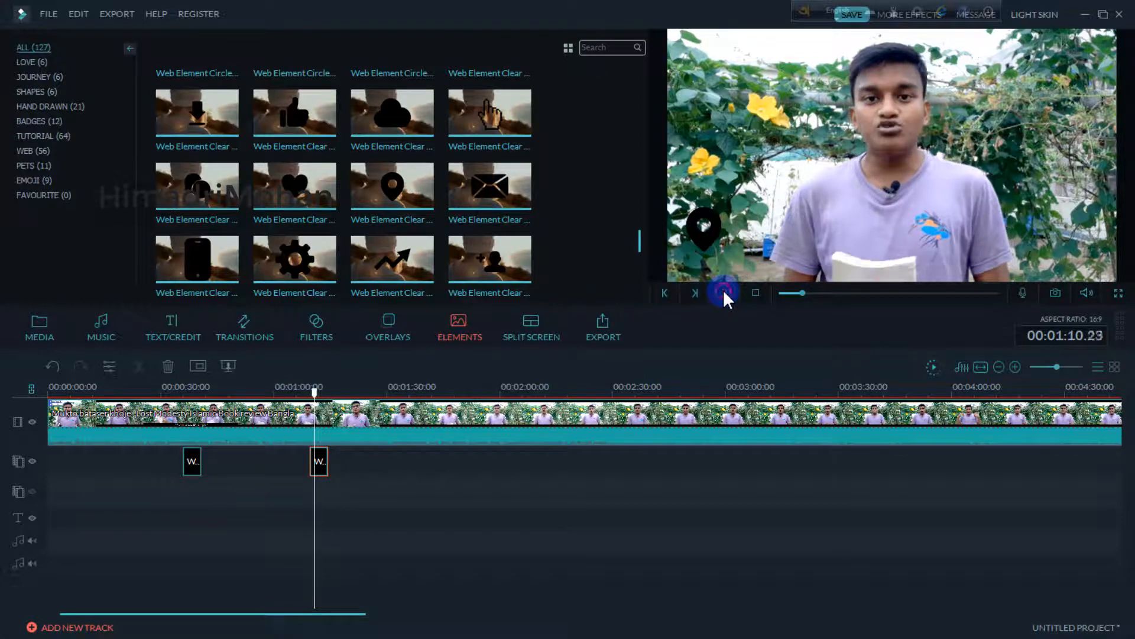
click(724, 292)
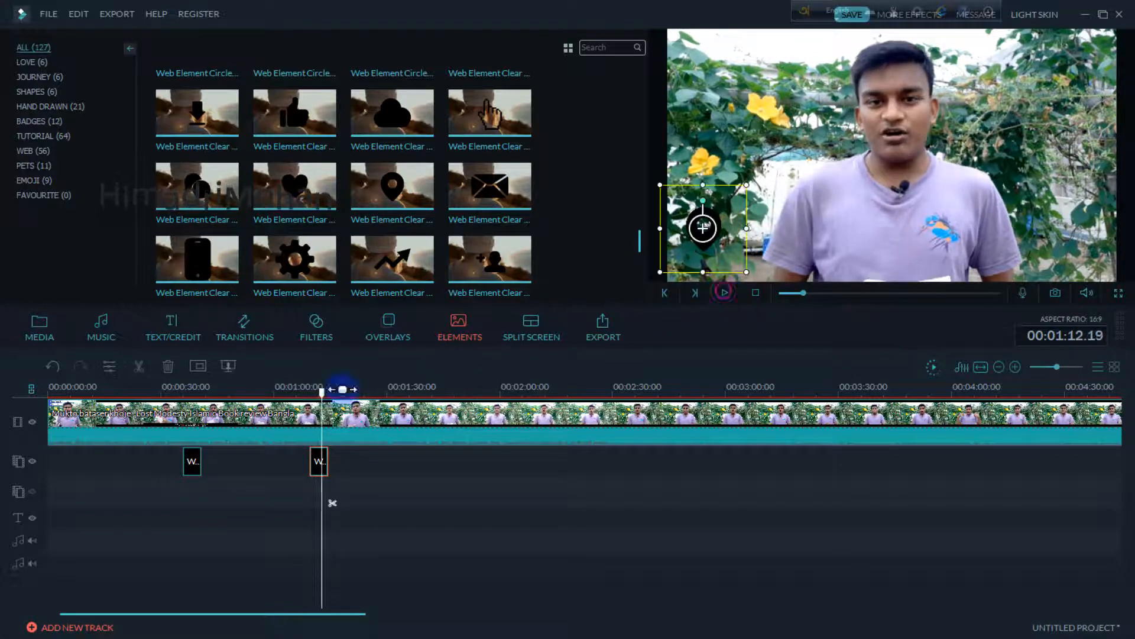
Step: Place the clear gear web element after the location pin clip at about 00:01:36 and play it until the gear is fully shown
drag(324, 394, 412, 393)
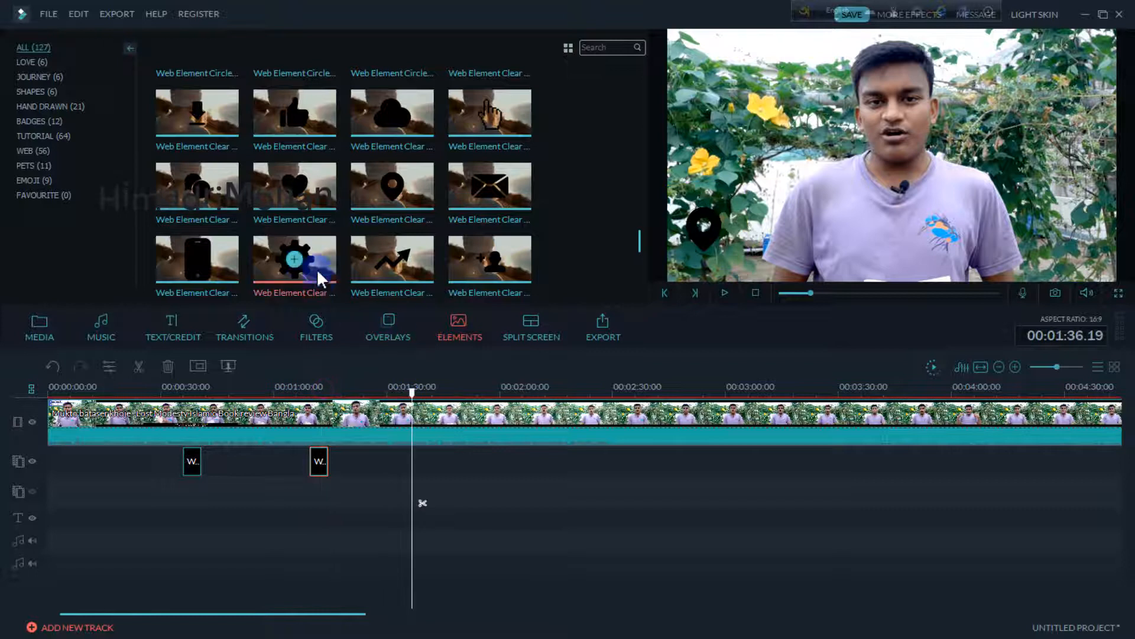
drag(295, 258, 421, 464)
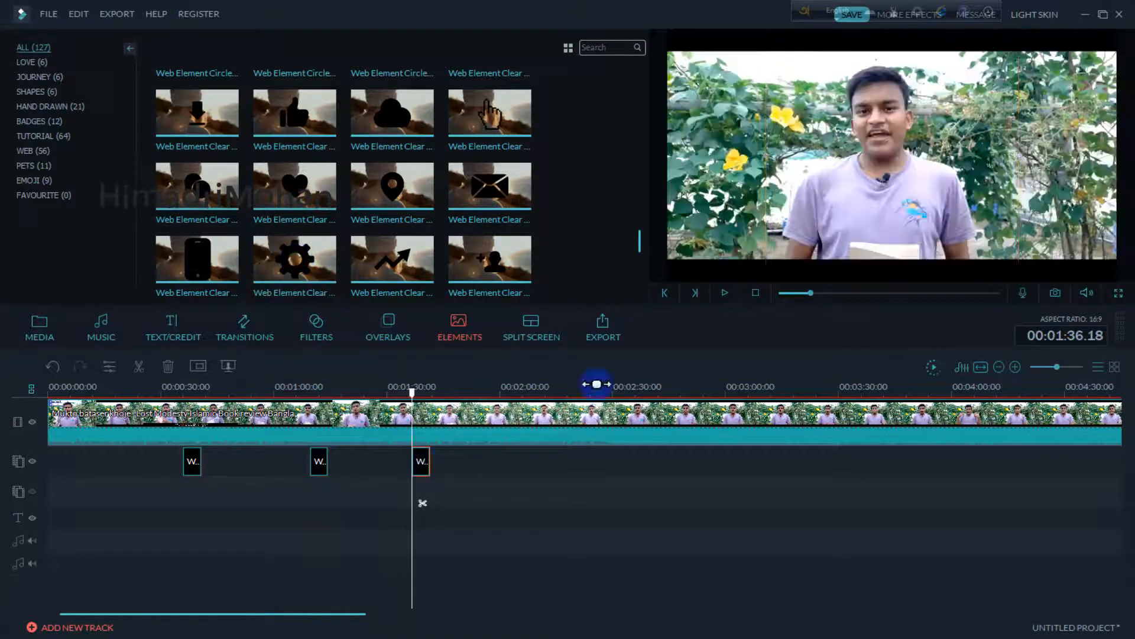
click(722, 292)
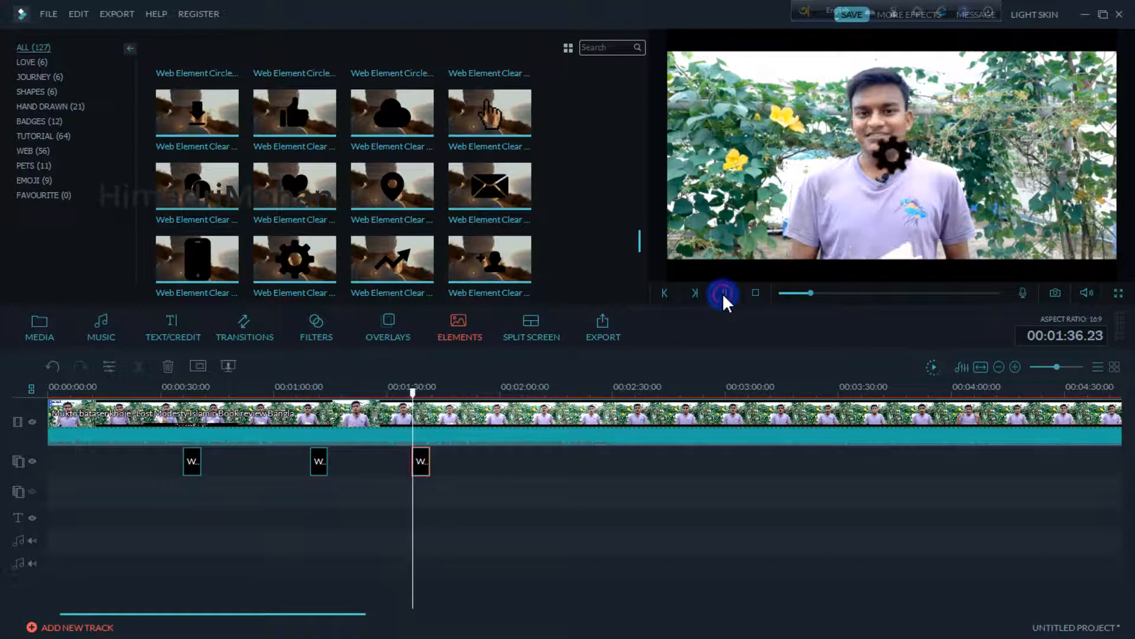
click(723, 293)
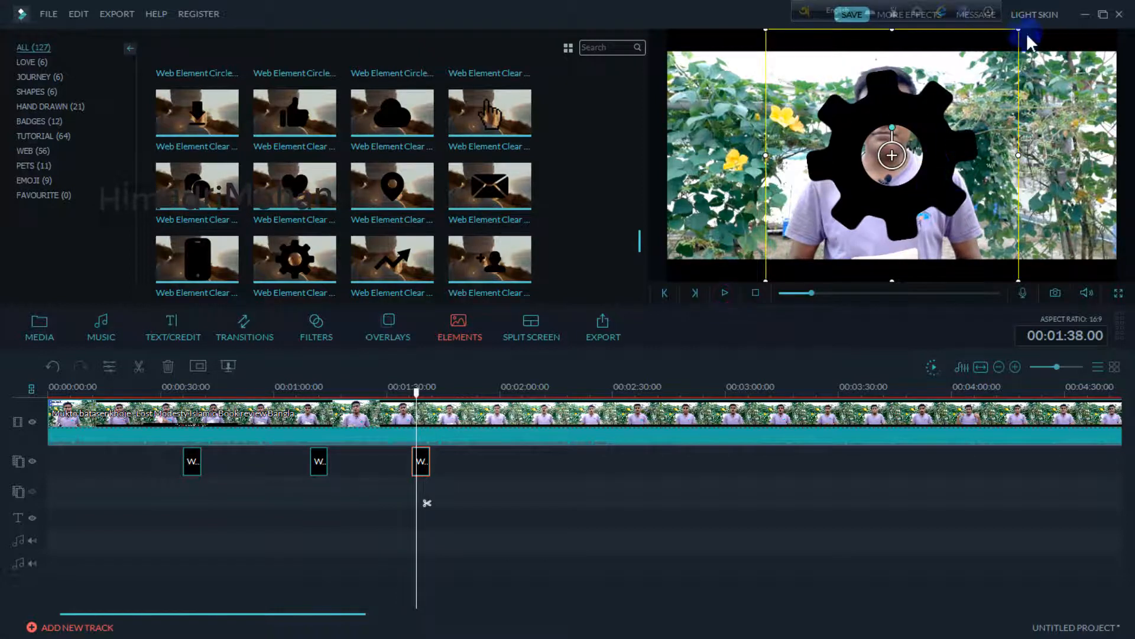
Step: Shrink the gear element and move it to the lower-left area of the video frame
drag(1019, 31, 872, 176)
drag(846, 228, 747, 213)
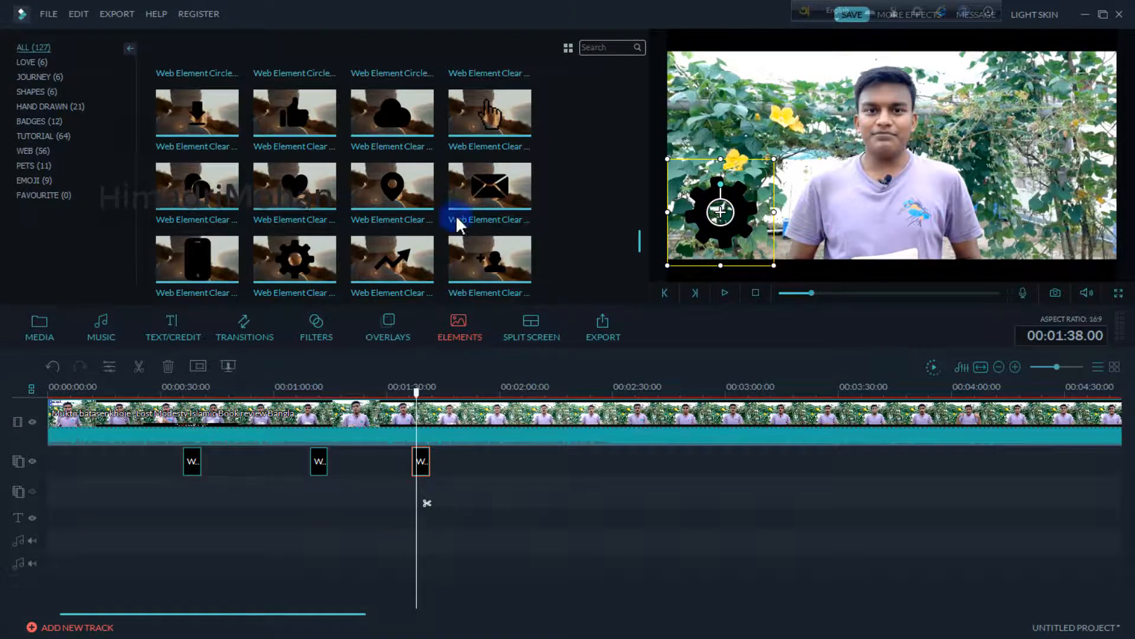
Step: Browse the full element library and its Emoji, Favourite and Web categories for further elements
scroll(500, 182, up, 15)
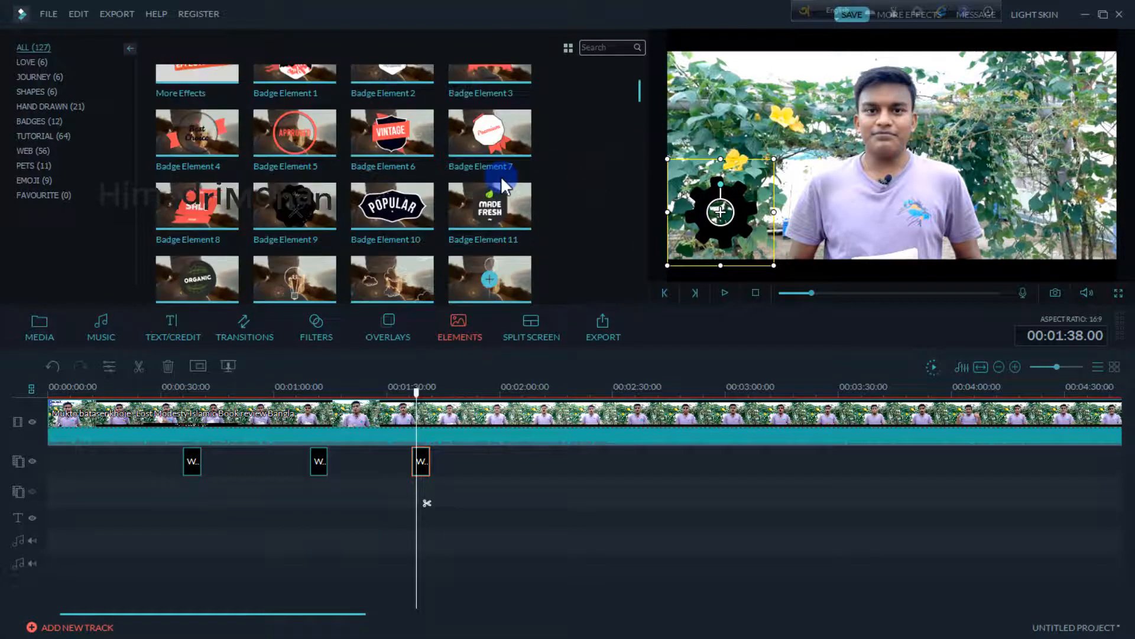
scroll(502, 175, down, 15)
scroll(461, 173, up, 15)
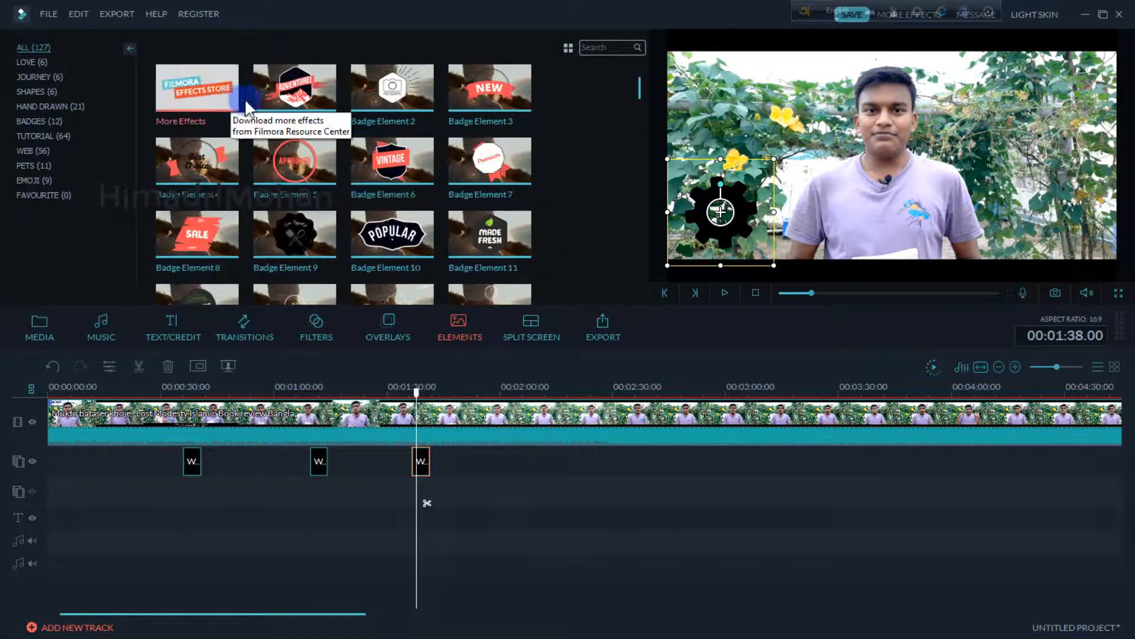
scroll(292, 177, down, 8)
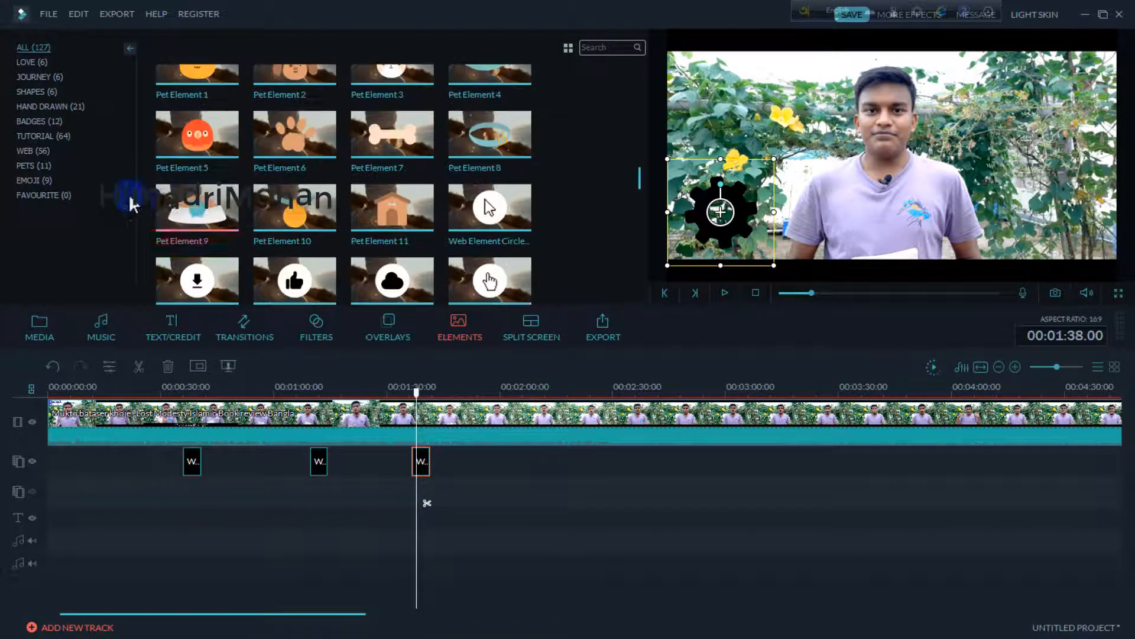
click(46, 181)
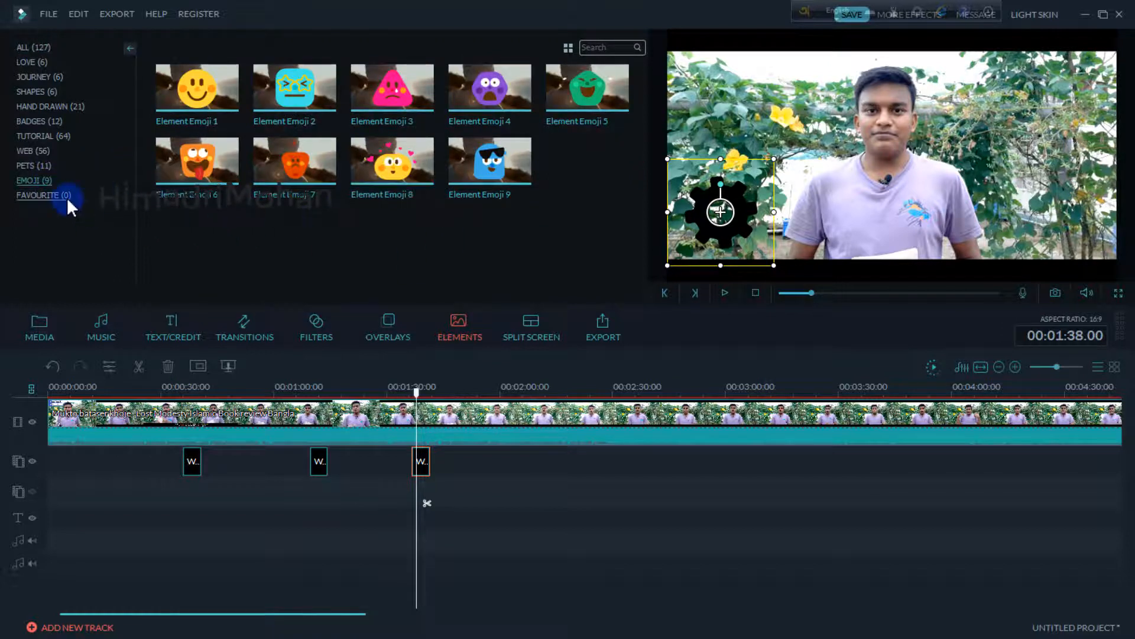
click(67, 197)
click(62, 155)
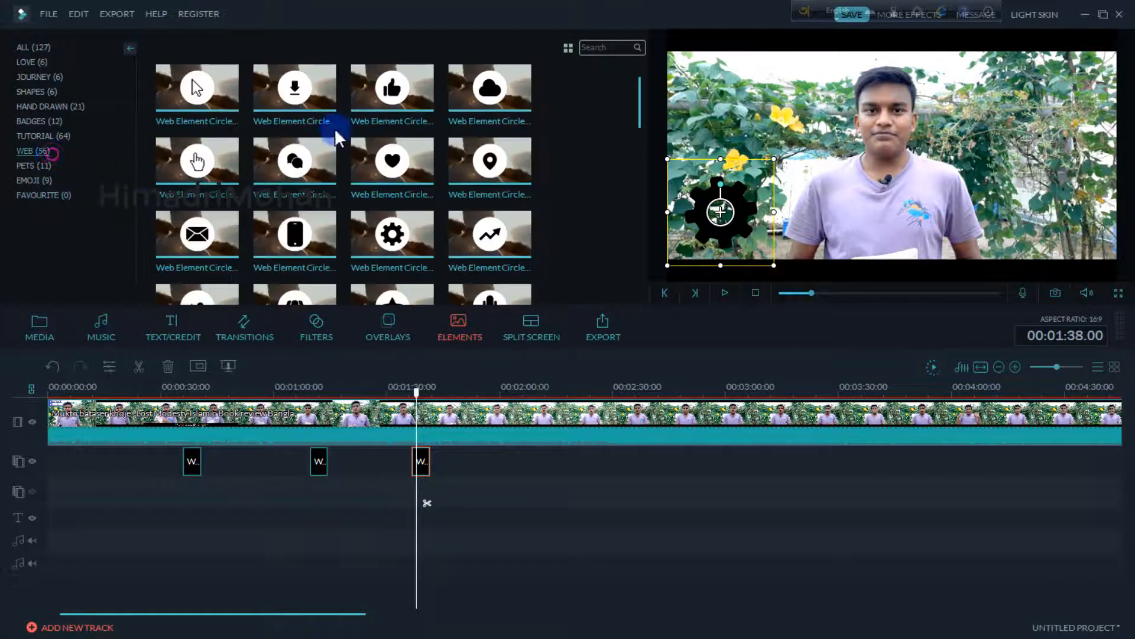
scroll(390, 178, down, 2)
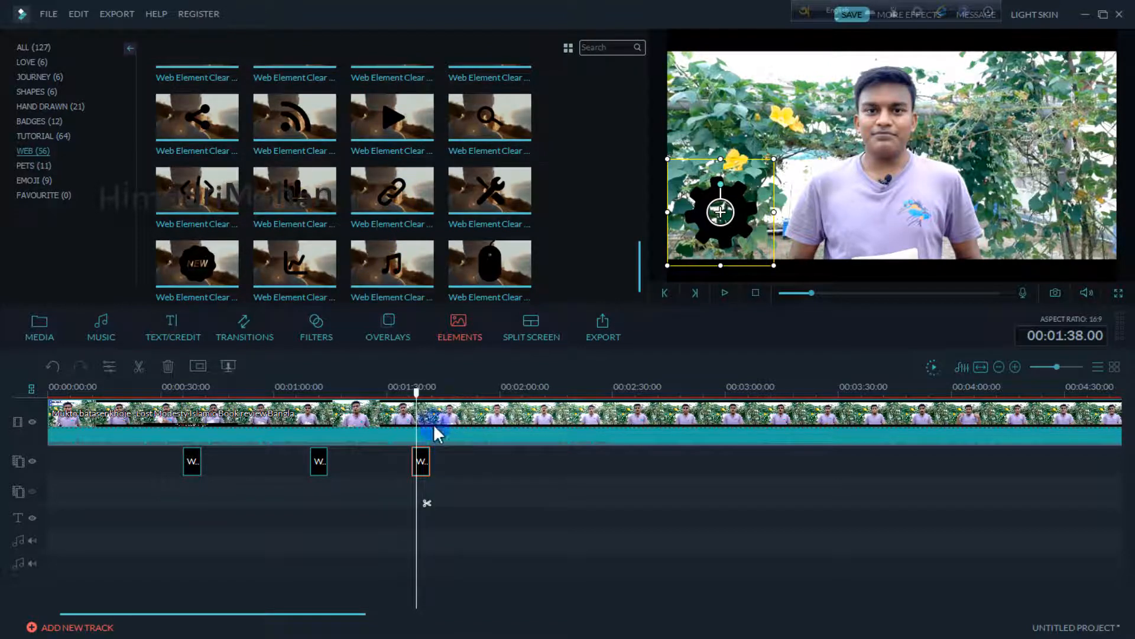
Step: Add the clear line chart web element at about 00:01:49 and preview its animation briefly
drag(422, 408, 460, 393)
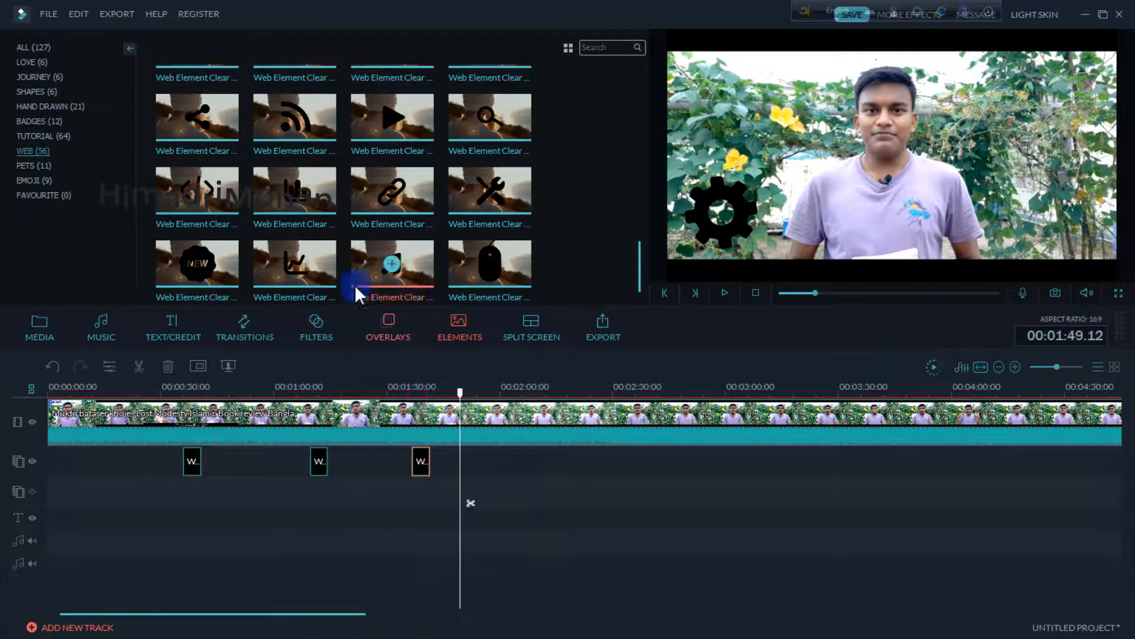
click(294, 265)
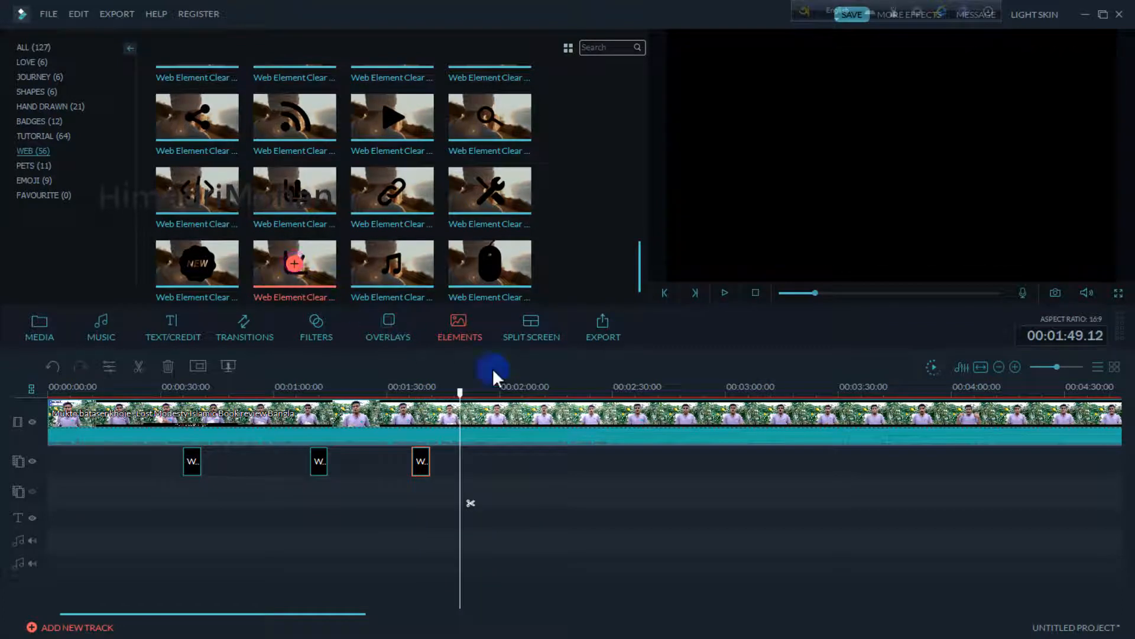
click(721, 294)
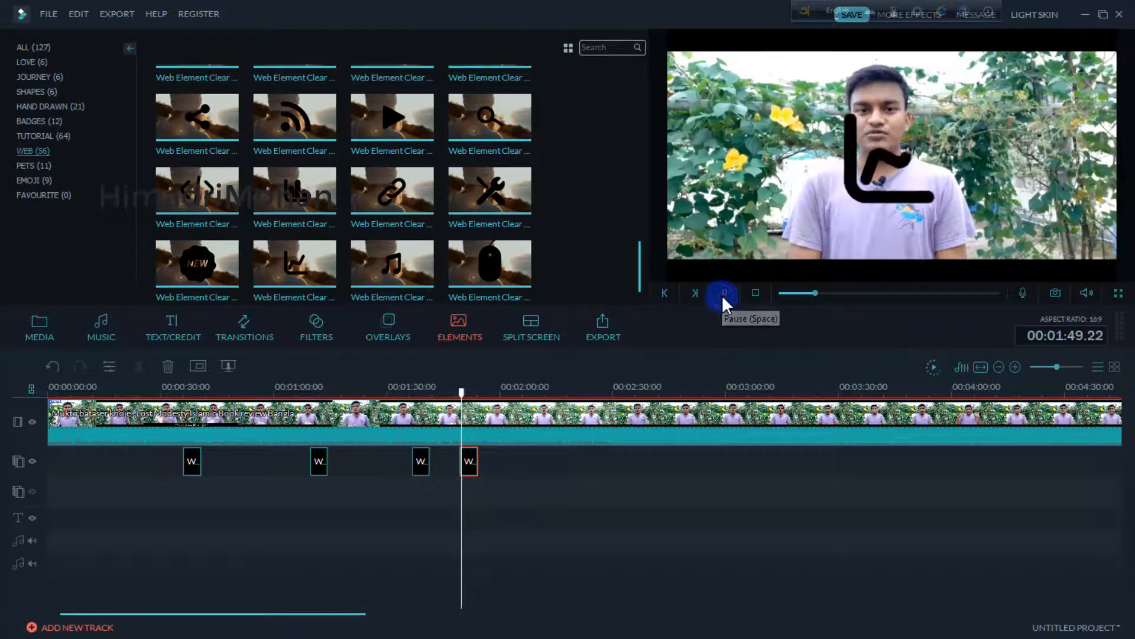
click(473, 395)
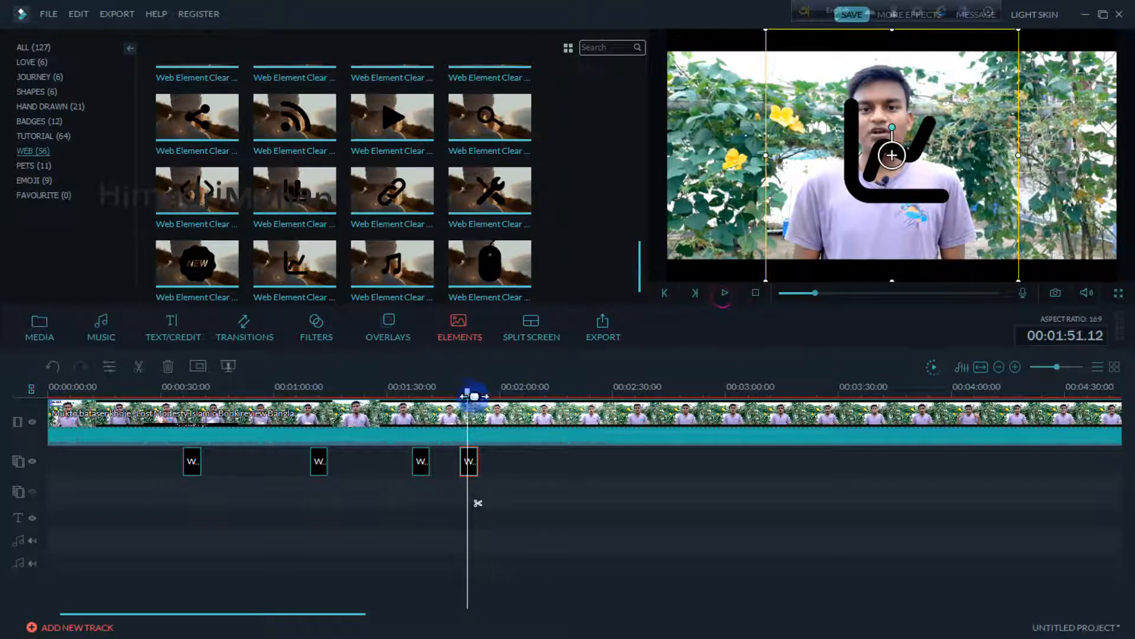
Step: Add the clear music note web element at about 00:02:07 and preview it over the video
drag(467, 395, 527, 405)
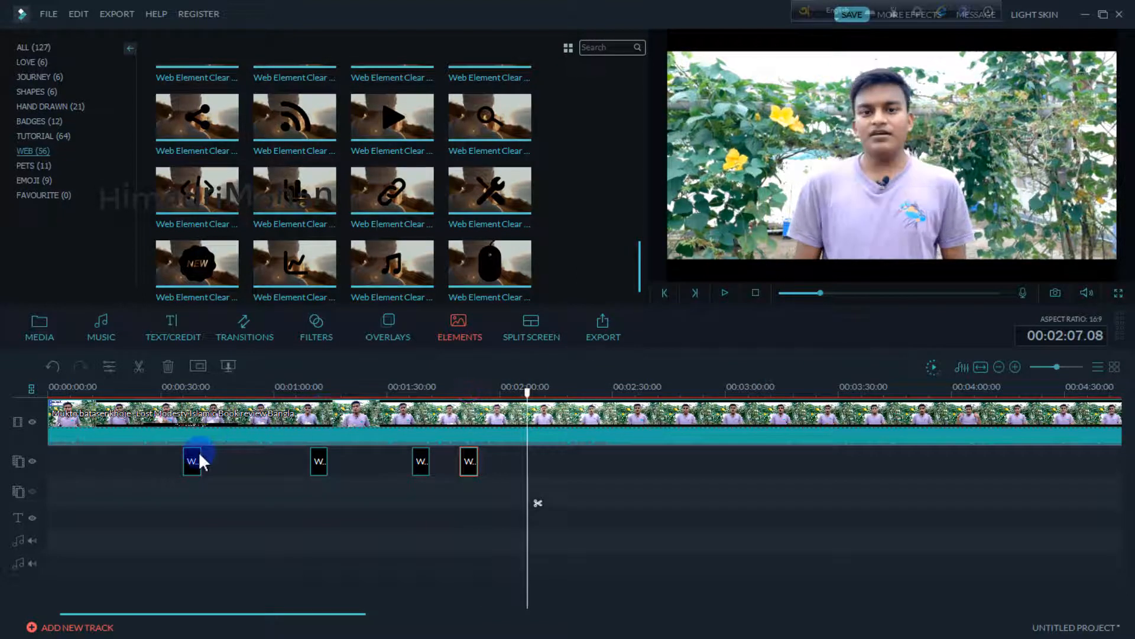
click(392, 263)
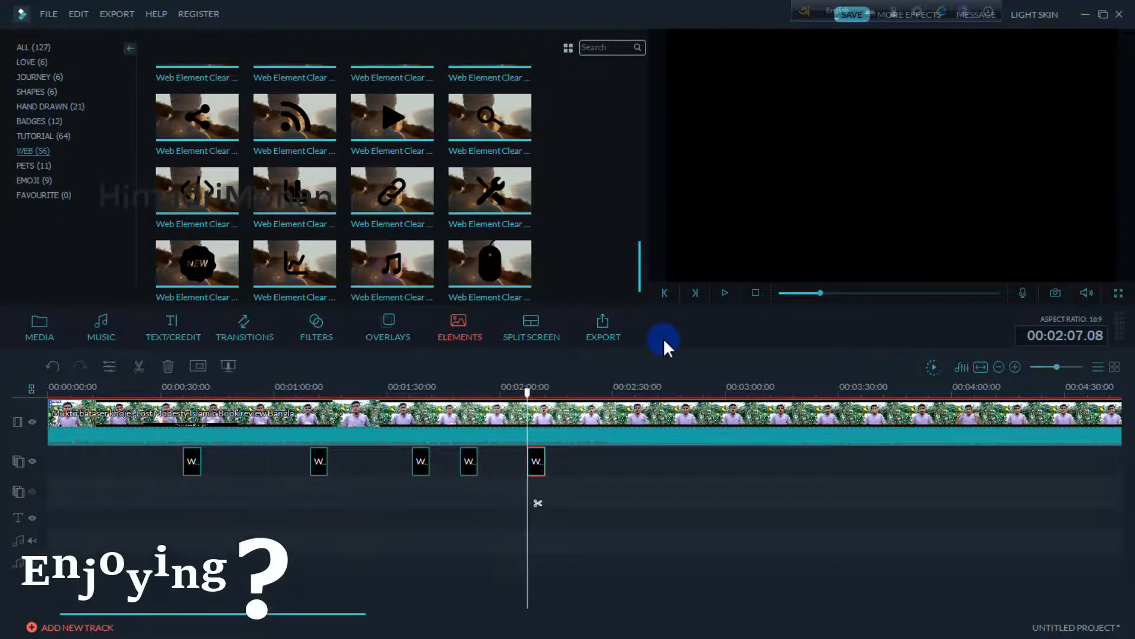
click(725, 293)
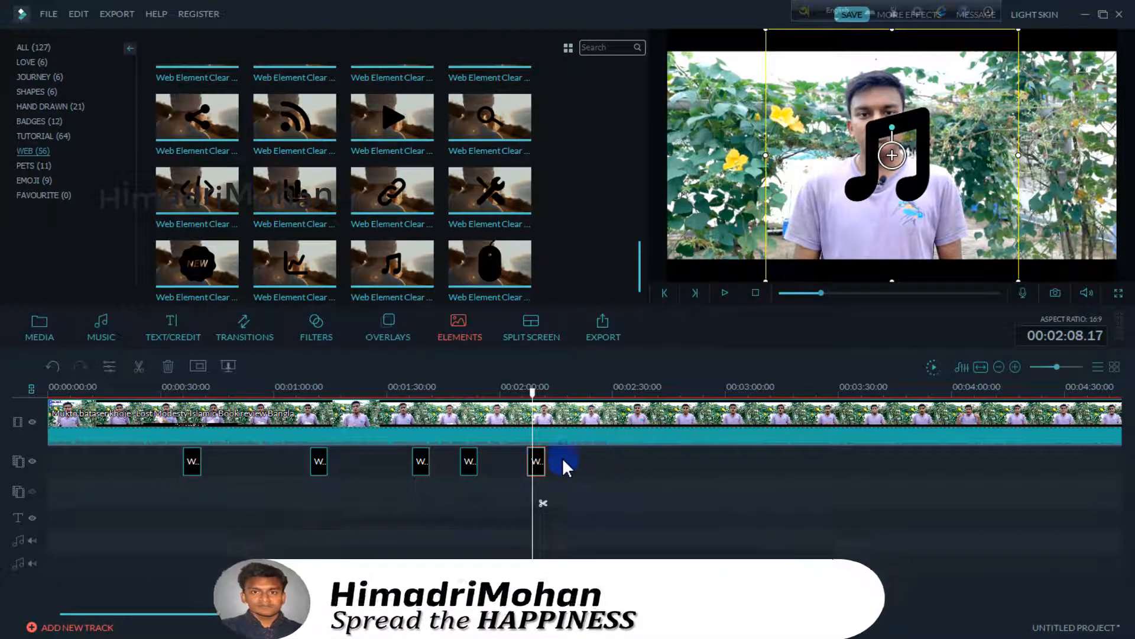
mouse_move(546, 462)
mouse_down()
mouse_move(680, 472)
mouse_move(529, 466)
mouse_move(547, 462)
mouse_up()
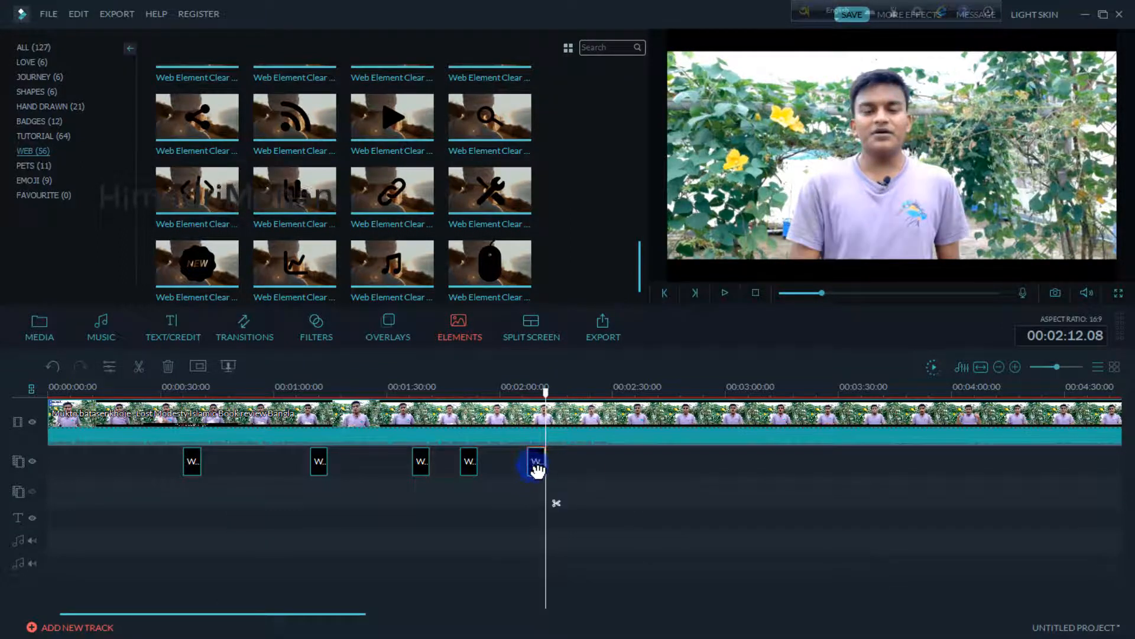